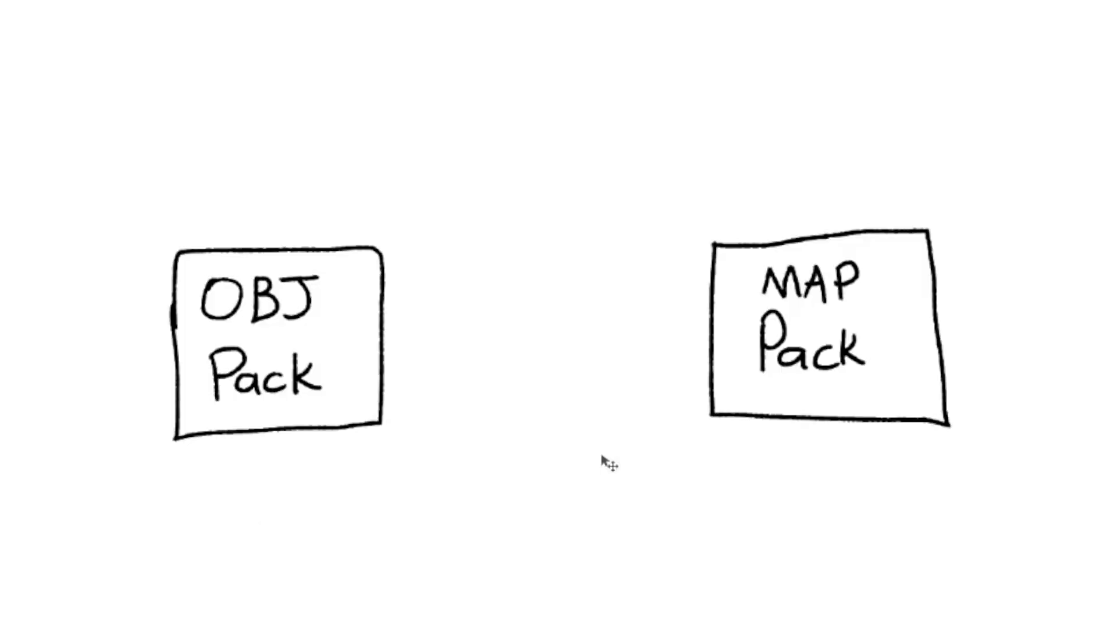
left_click_drag(835, 354, 799, 193)
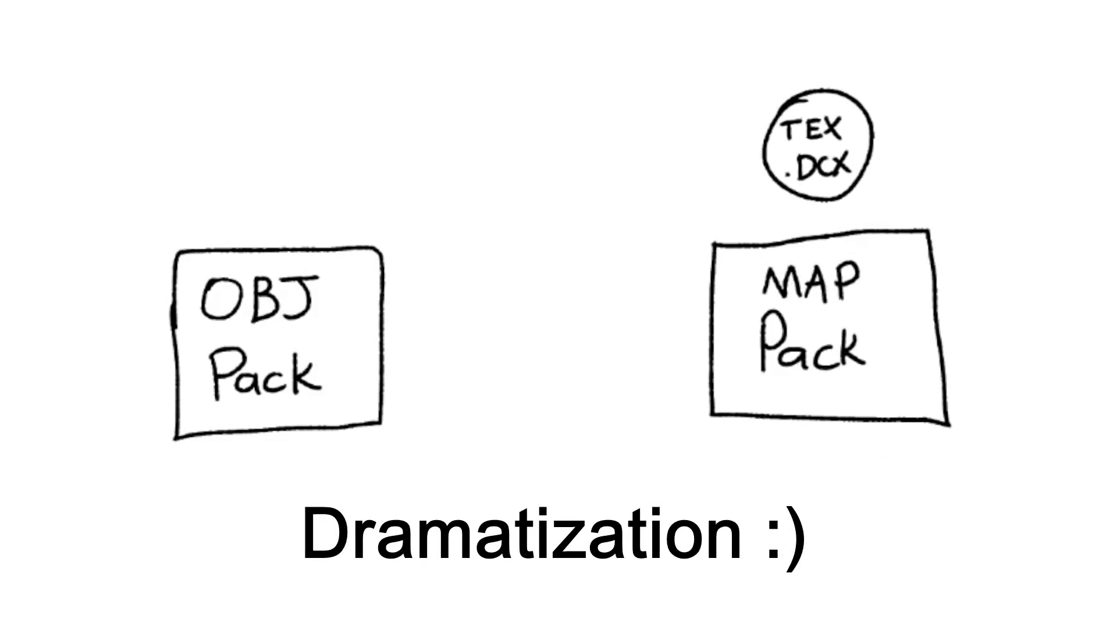
left_click_drag(807, 152, 272, 343)
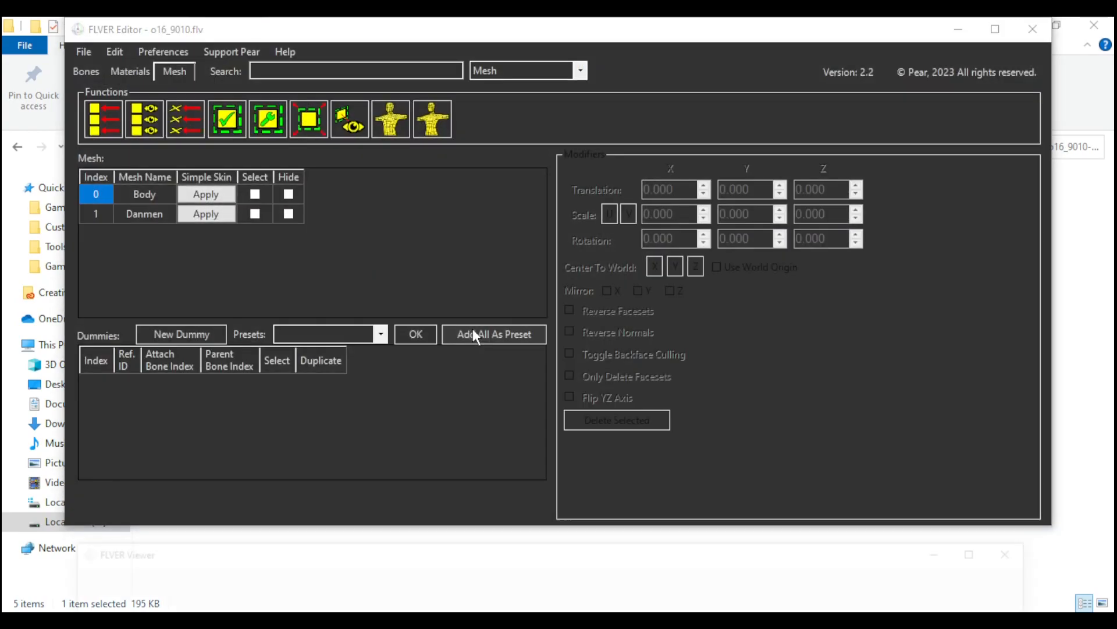
- Examine the texture paths of the Body and Danmen materials of o16_9010.flv
left_click(128, 71)
left_click(573, 185)
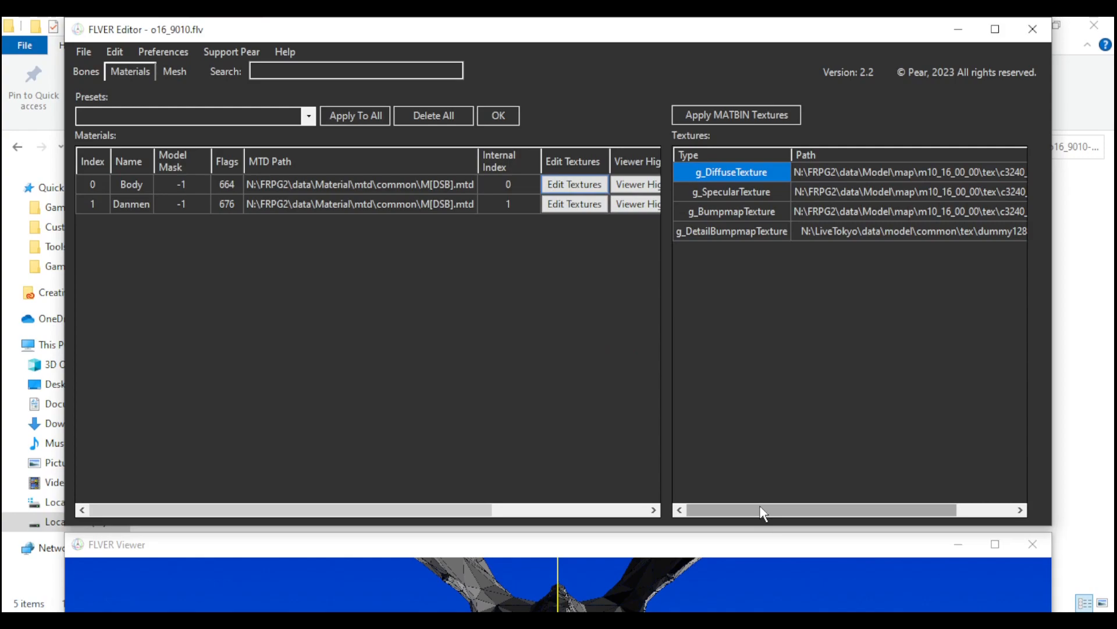
left_click_drag(760, 509, 836, 510)
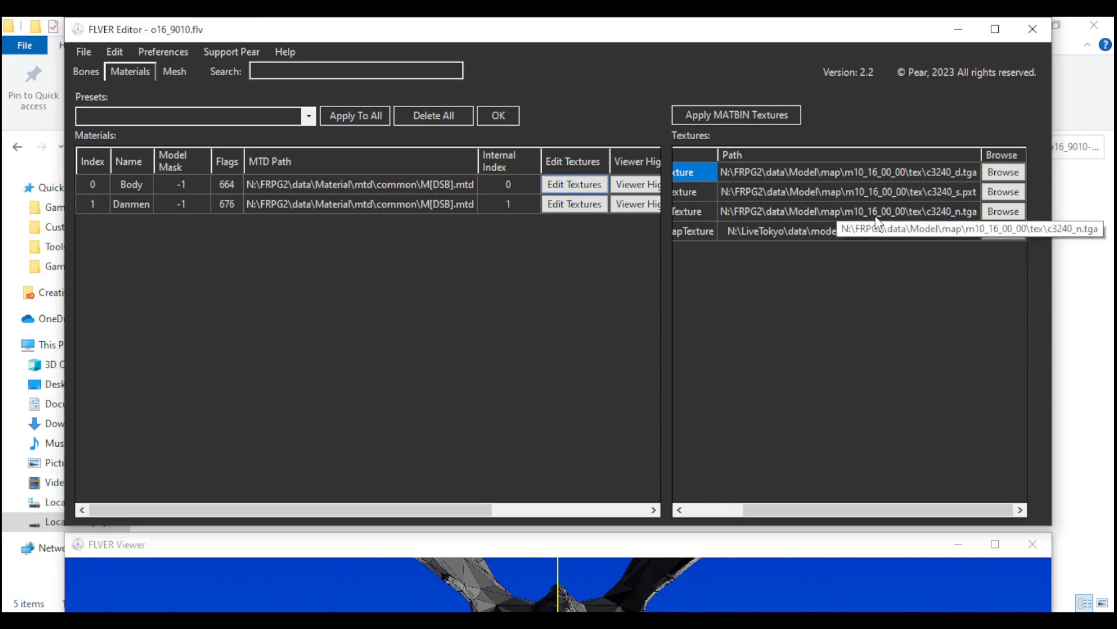
left_click(573, 204)
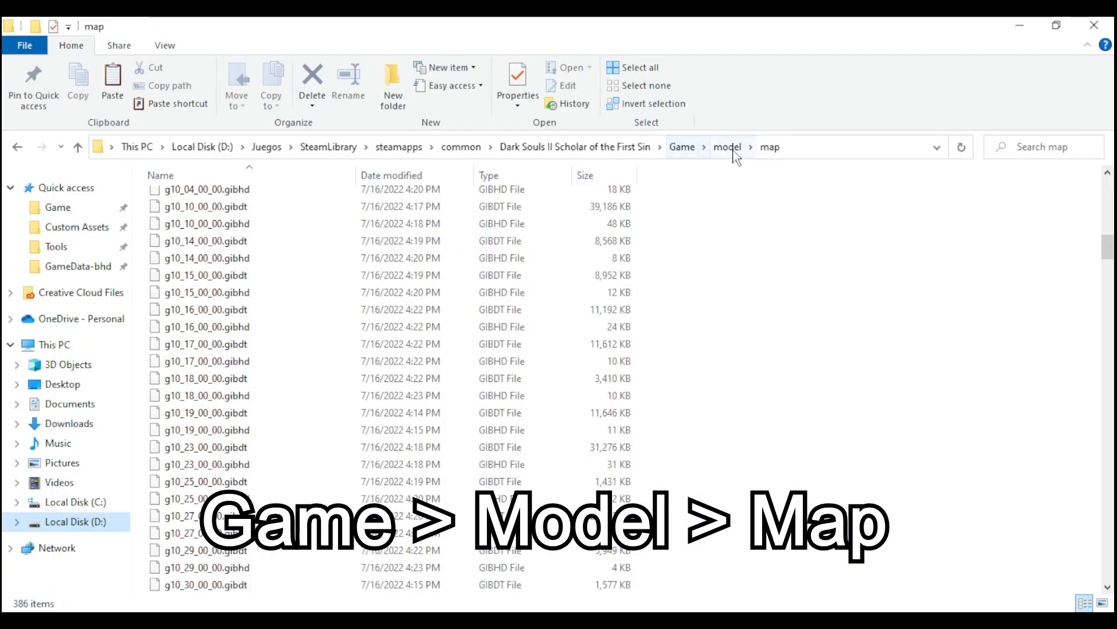
- Find t10_16_00_00.tpfbhd in the game's model/map folder and unpack it with Yabber+
scroll(357, 361, "up", 15)
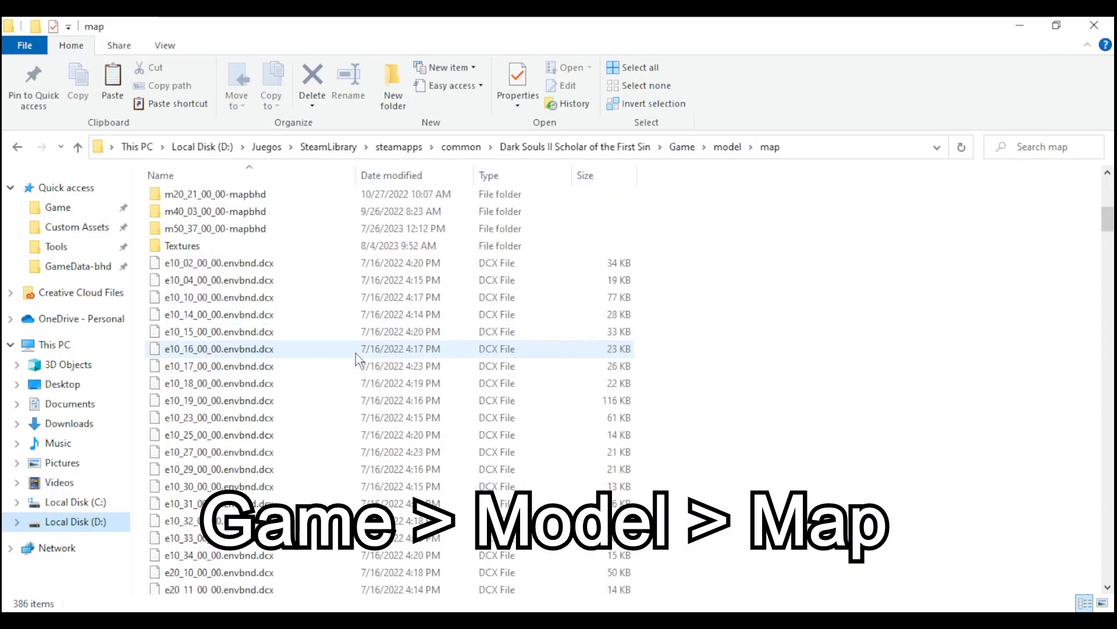
scroll(355, 352, "down", 12)
scroll(338, 344, "down", 9)
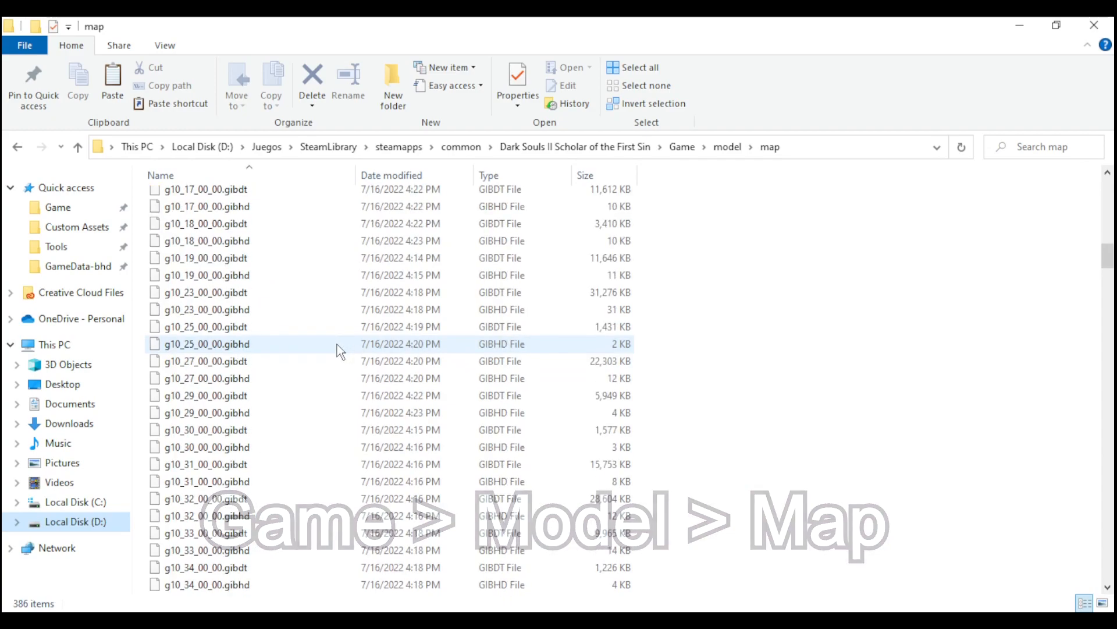
left_click(337, 343)
key("t")
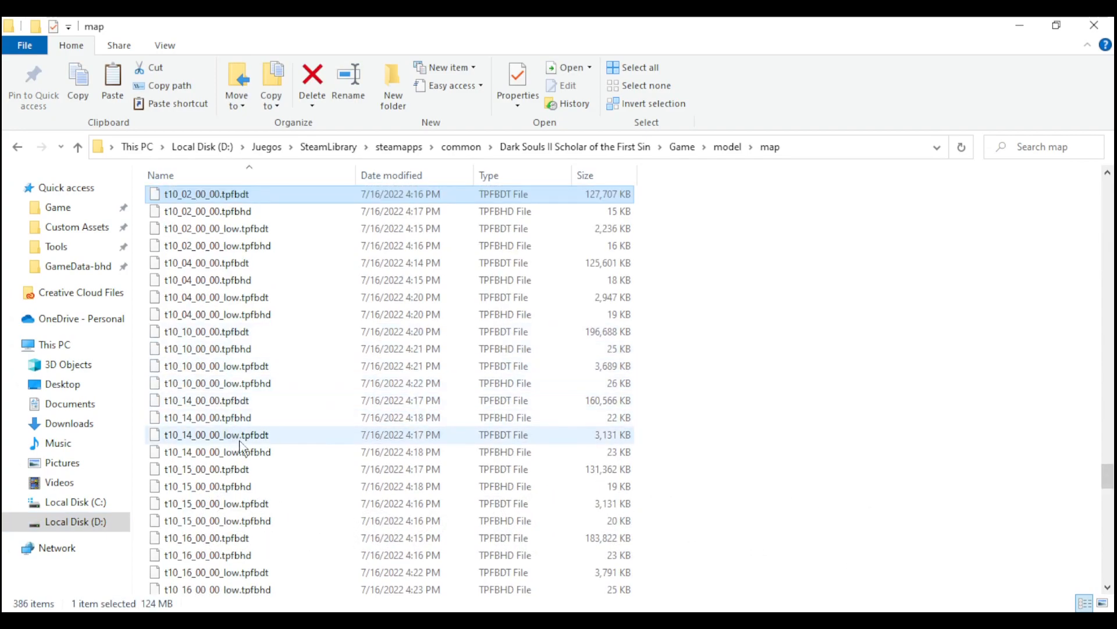
left_click(240, 538)
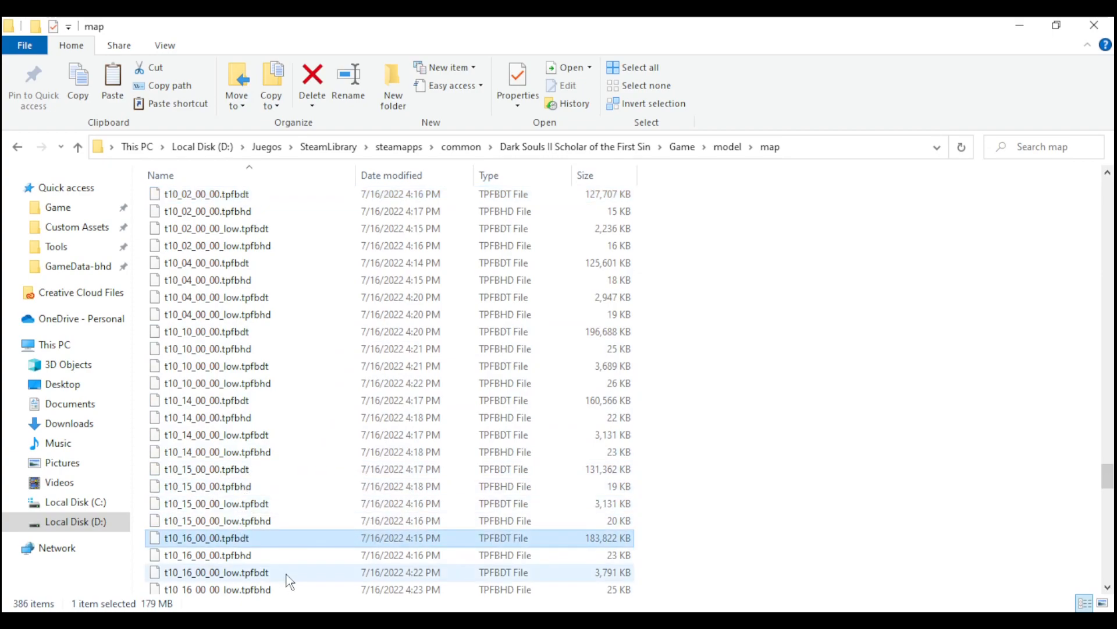
left_click(239, 556)
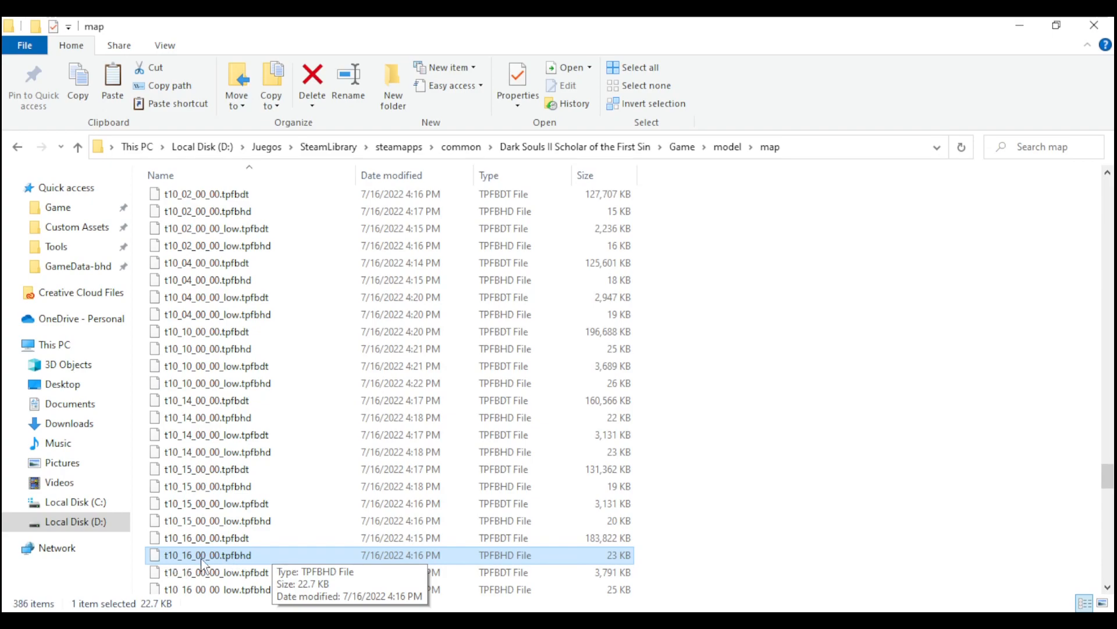
right_click(250, 555)
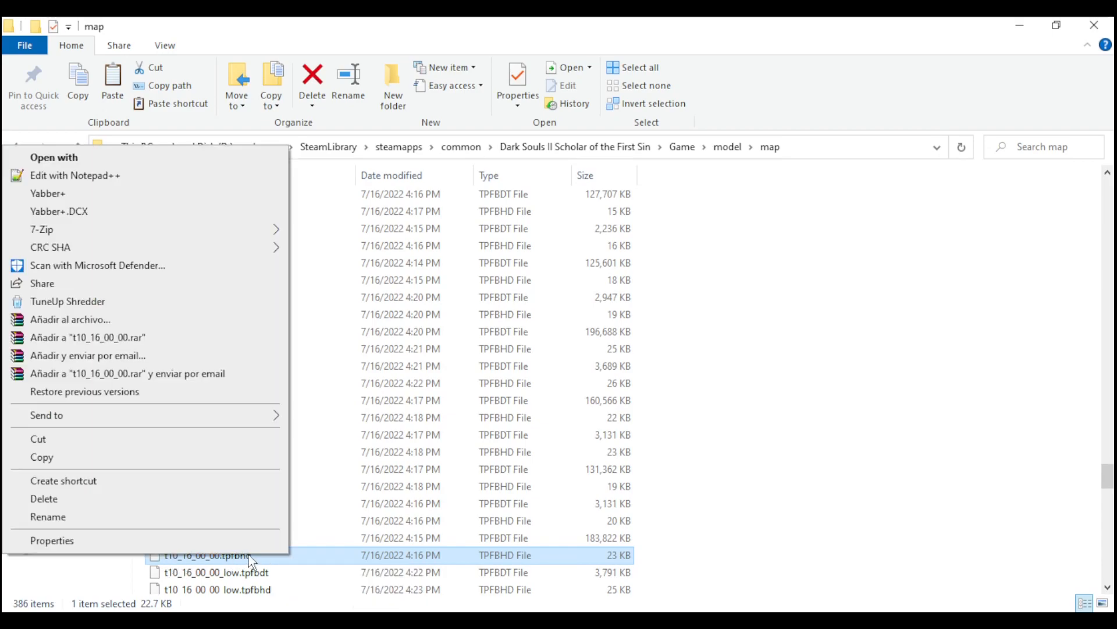
left_click(67, 195)
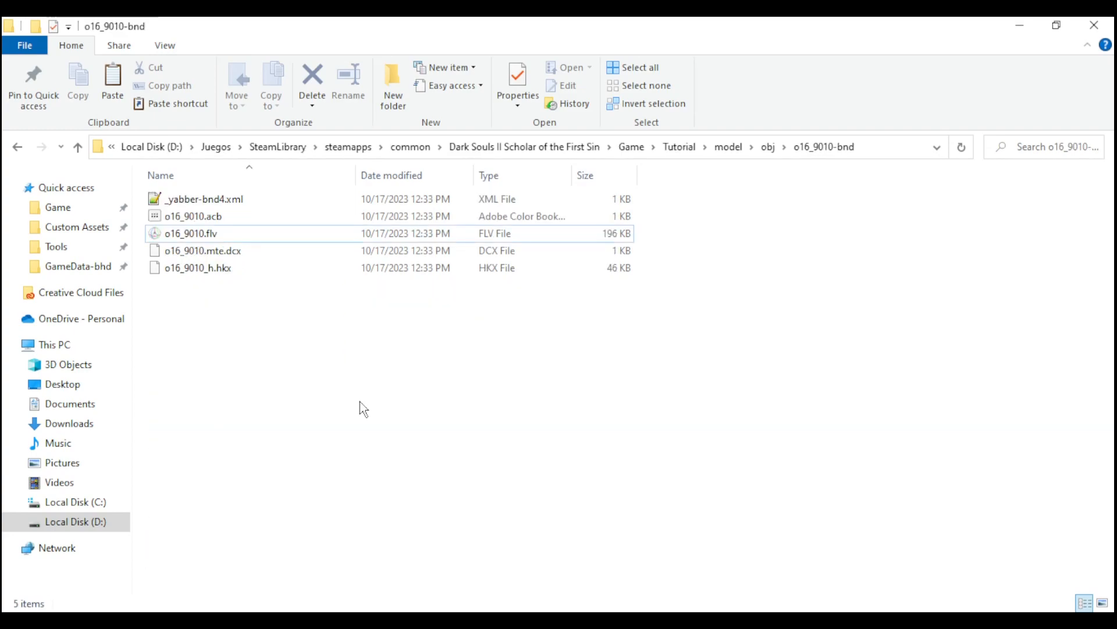
- Paste the c3240_d, c3240_n, c3240_s and Gareki_00_n .tpf.dcx textures into o16_9010-bnd and show the files as large icons
key("ctrl+v")
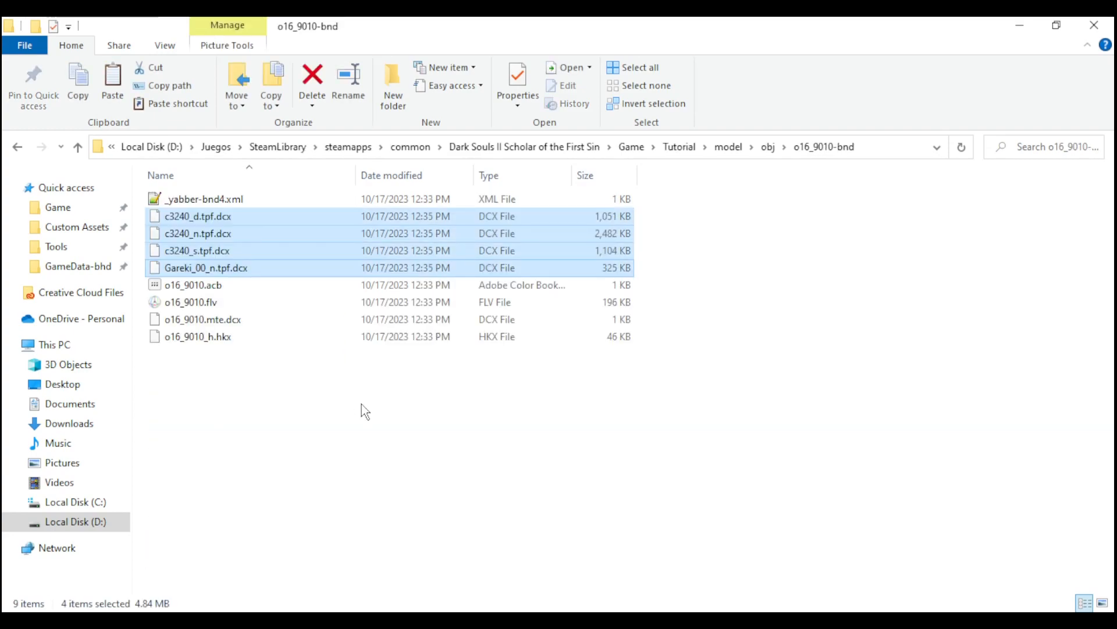
right_click(326, 271)
left_click(569, 300)
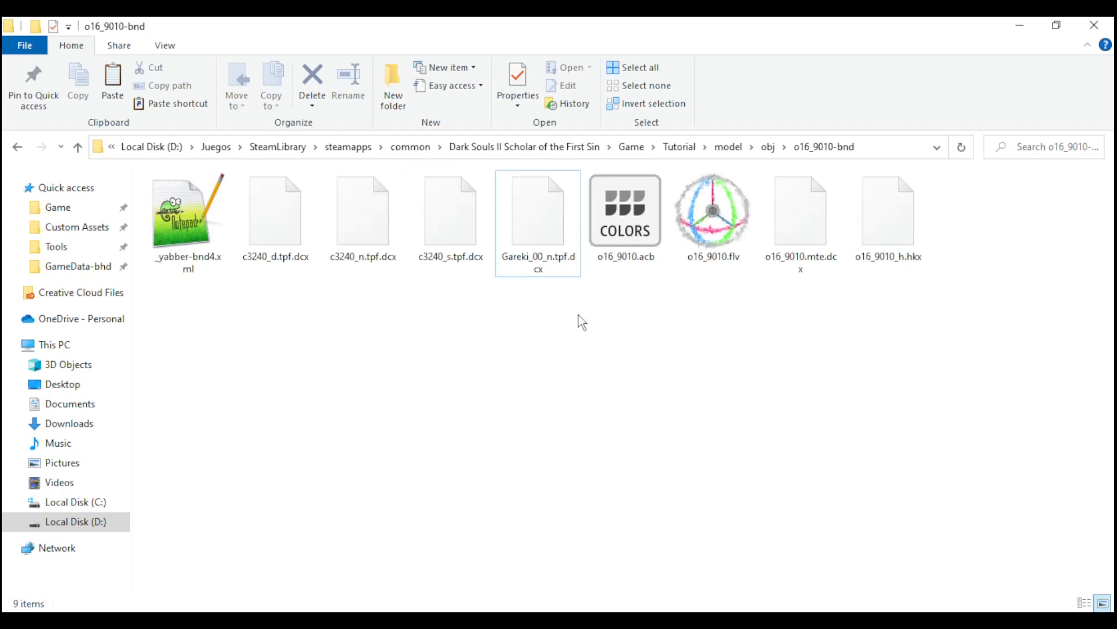
- Decompress the four .tpf.dcx texture files in the o16_9010-bnd folder with Yabber+.DCX
left_click(369, 249)
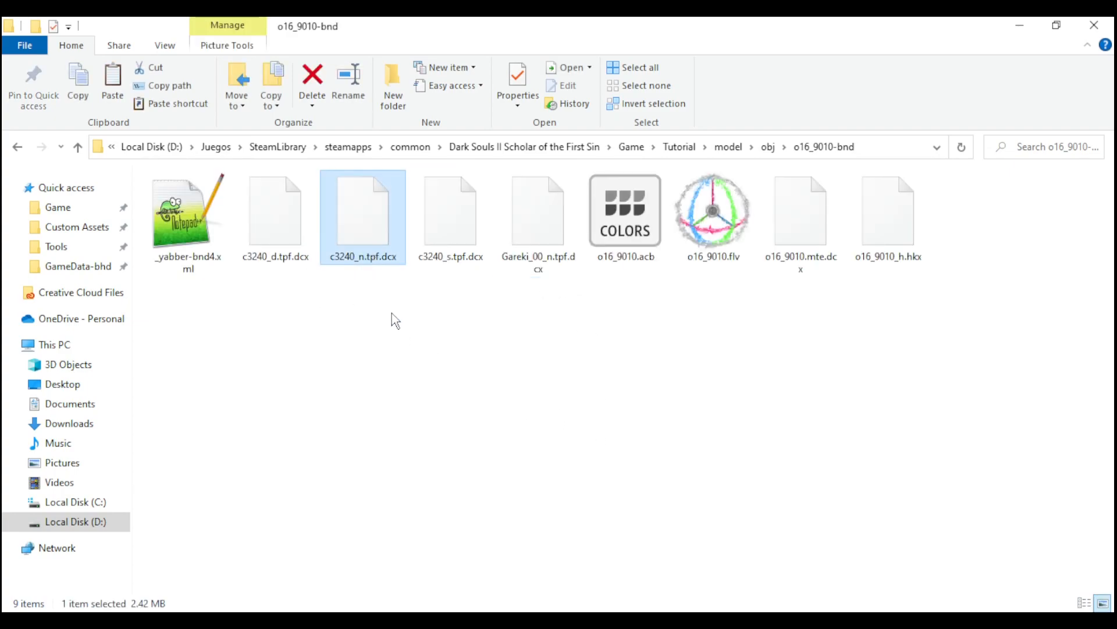
left_click(280, 249)
left_click(530, 239, "shift")
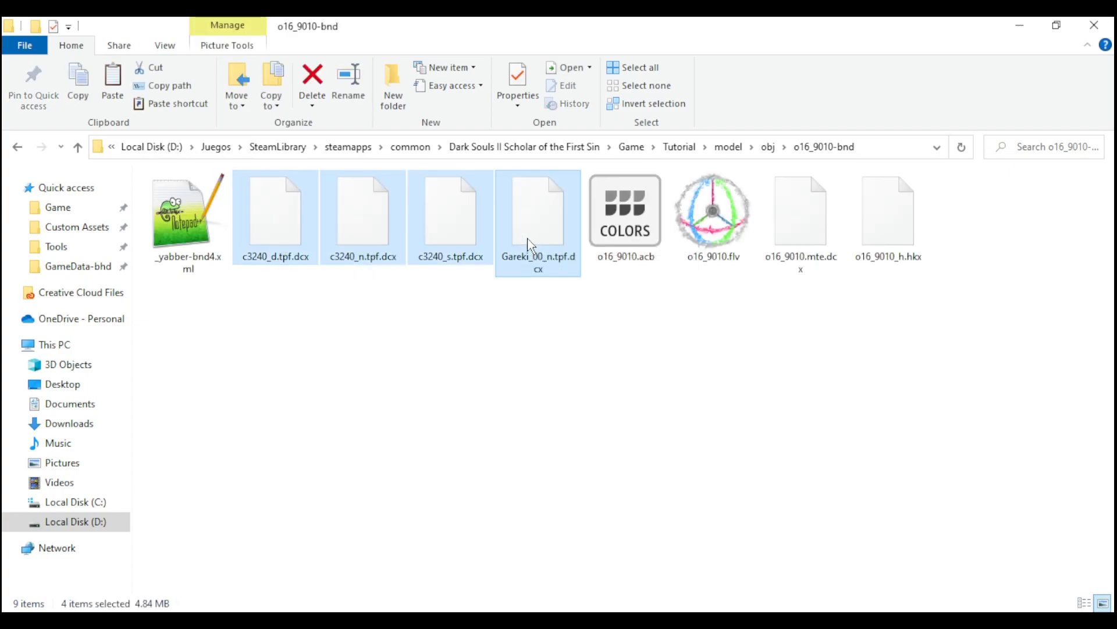
right_click(528, 233)
left_click(318, 279)
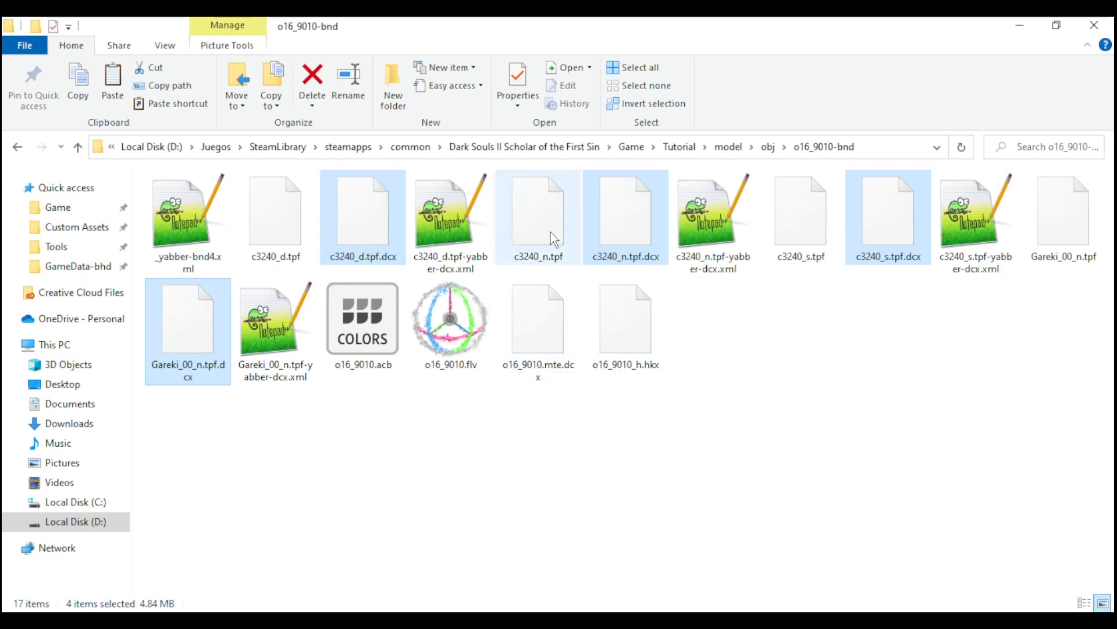
- Permanently delete the four original .tpf.dcx files and their yabber-dcx.xml files, keeping the decompressed .tpf textures
left_click(438, 222, "ctrl")
left_click(276, 326, "ctrl")
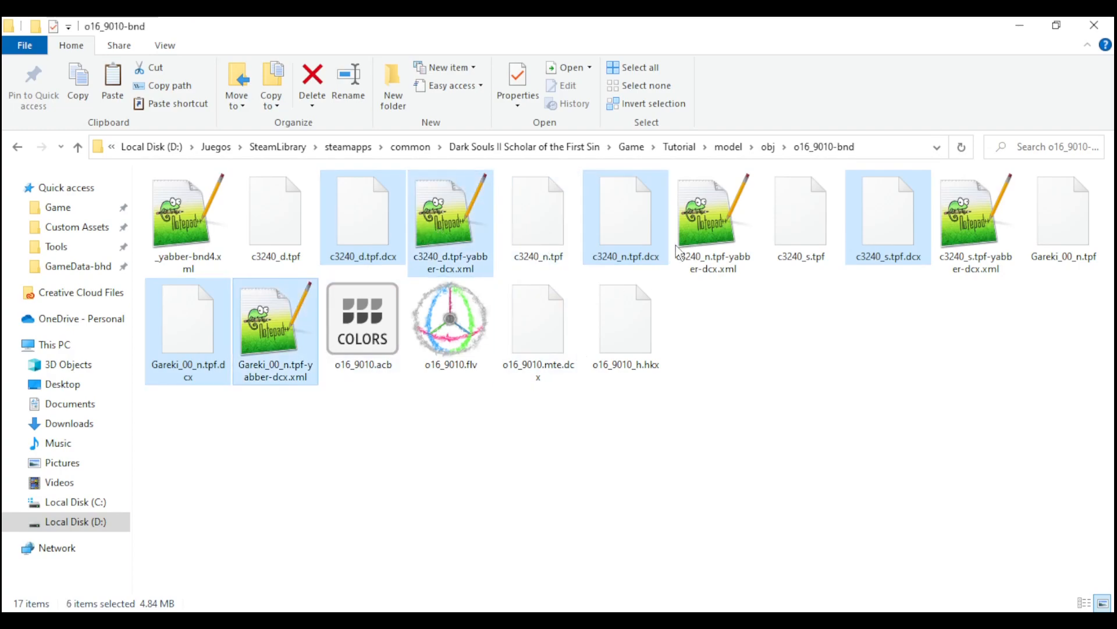
left_click(713, 221, "ctrl")
left_click(984, 232, "ctrl")
key("shift+Delete")
key("Return")
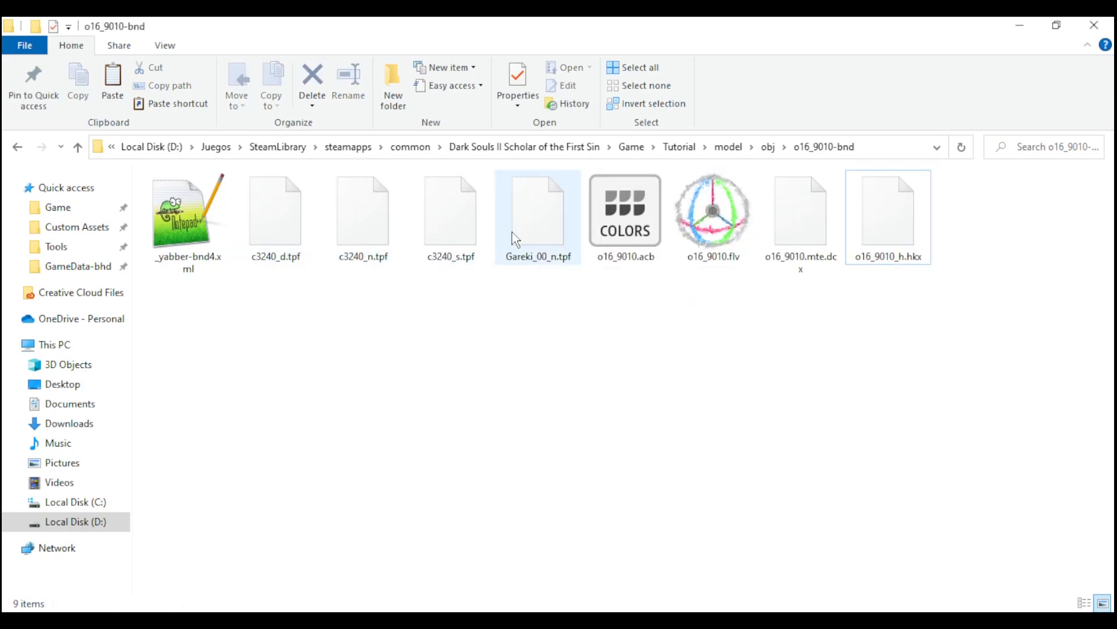
- Add file entries for c3240_d.tpf, c3240_s.tpf, c3240_n.tpf and Gareki_00_n.tpf to _yabber-bnd4.xml, and repack the o16_9010-bnd folder
left_click(191, 232)
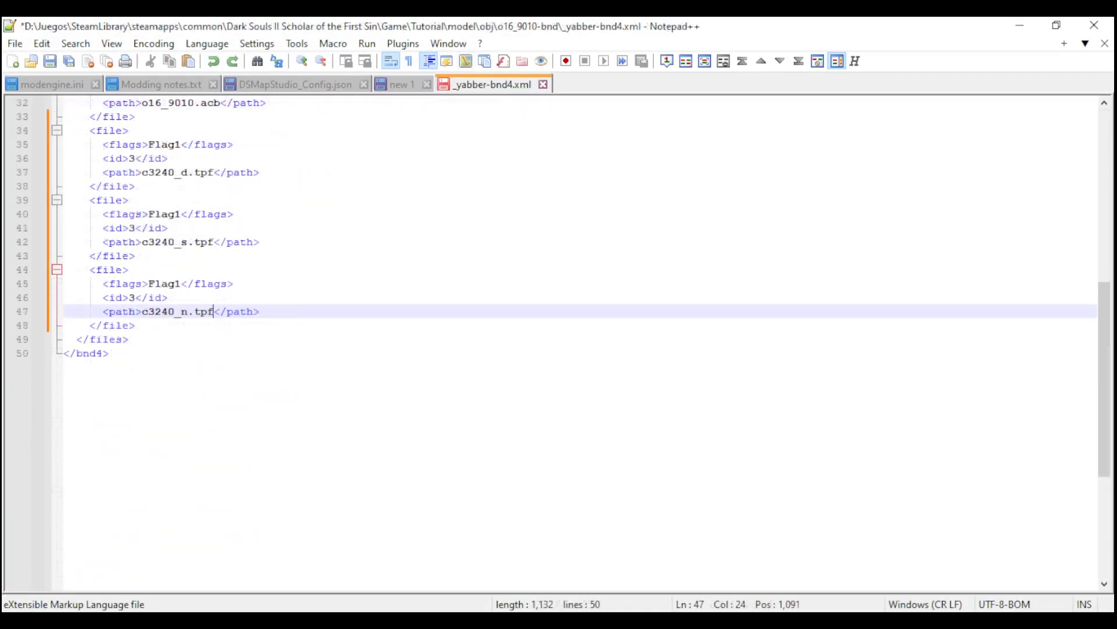
key("Down")
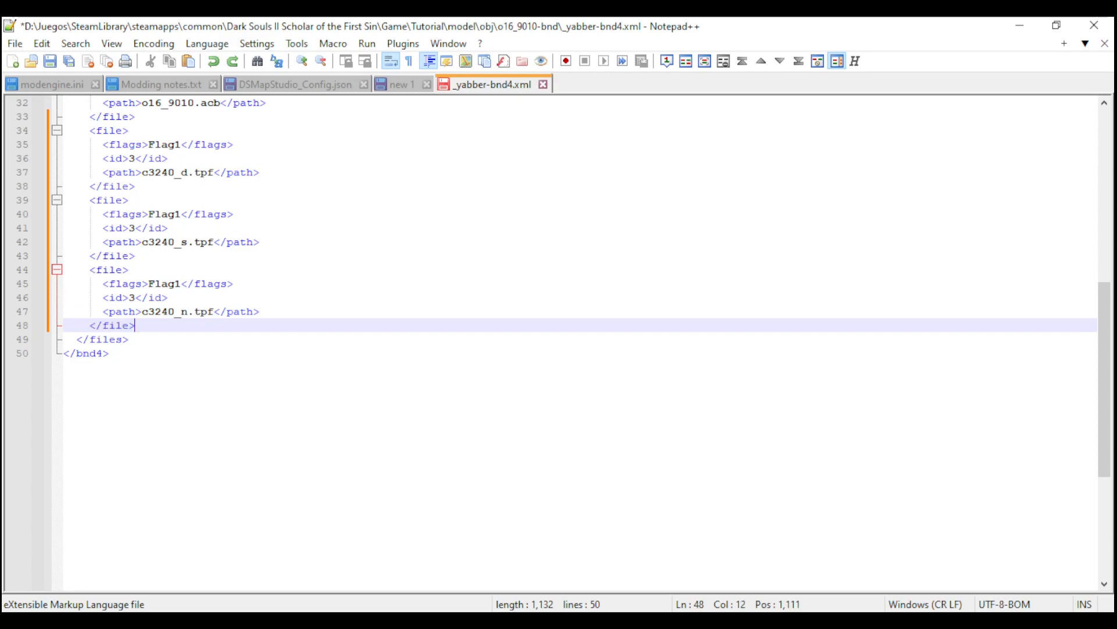
key("Return")
type("<file>       <flags>Flag1</flags>       <id>3</id>       <path>Gareki_00_n.tpf</path>     </file>")
scroll(278, 461, "up", 3)
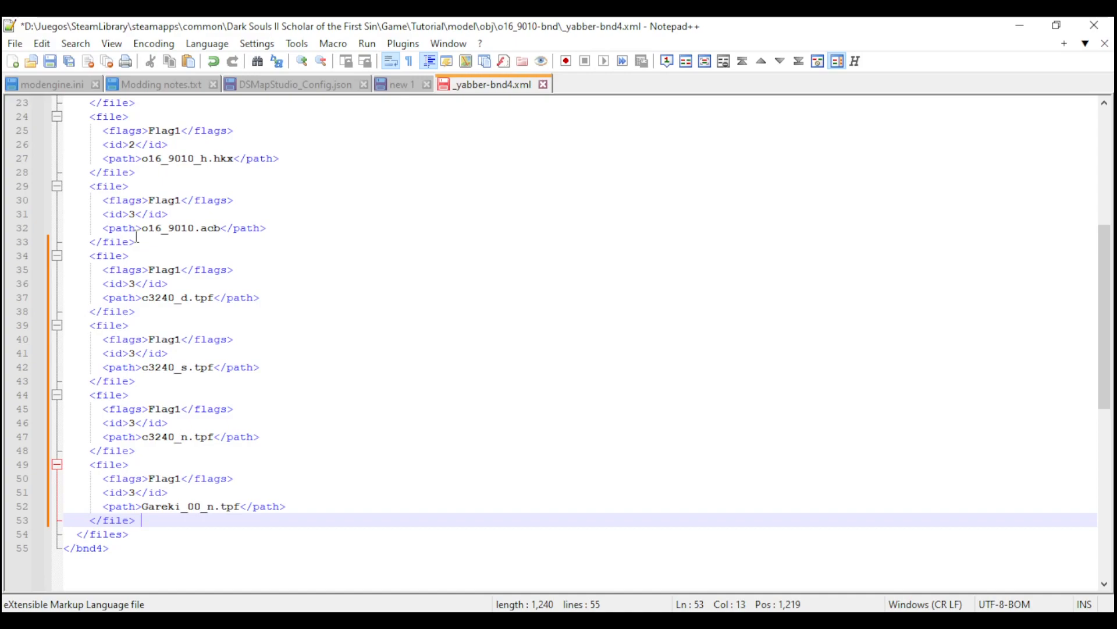
scroll(137, 236, "up", 3)
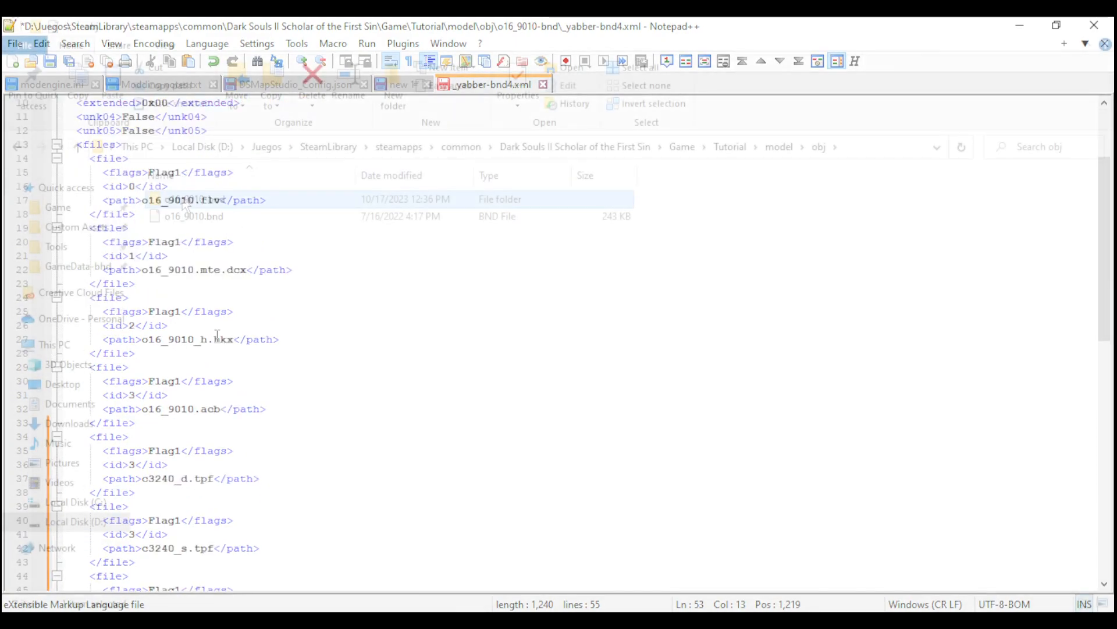
left_click(435, 317)
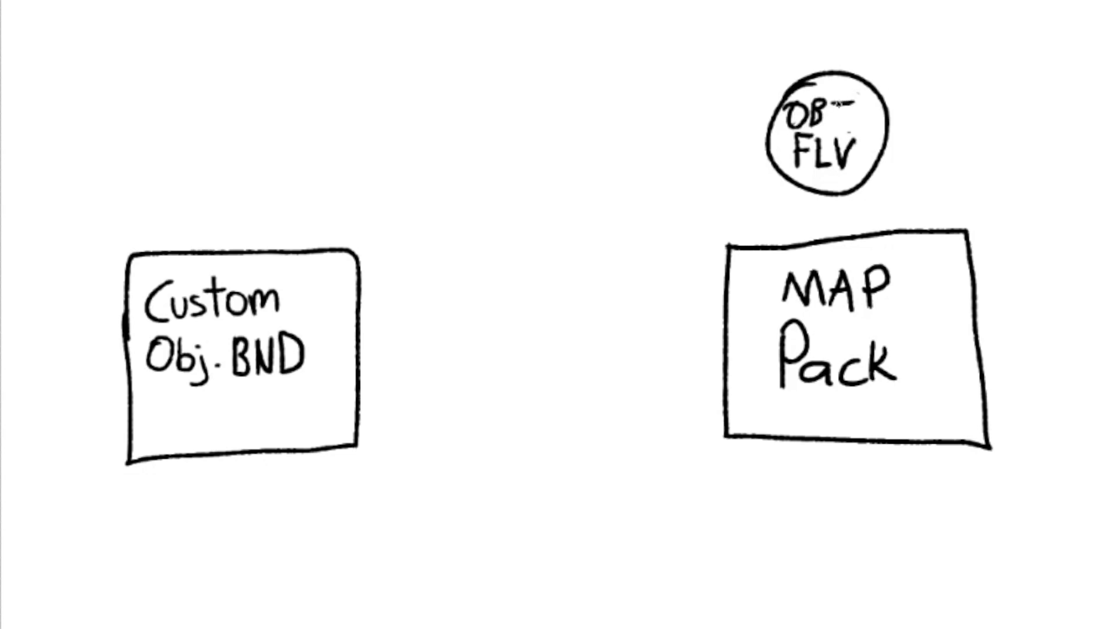
left_click_drag(826, 137, 308, 282)
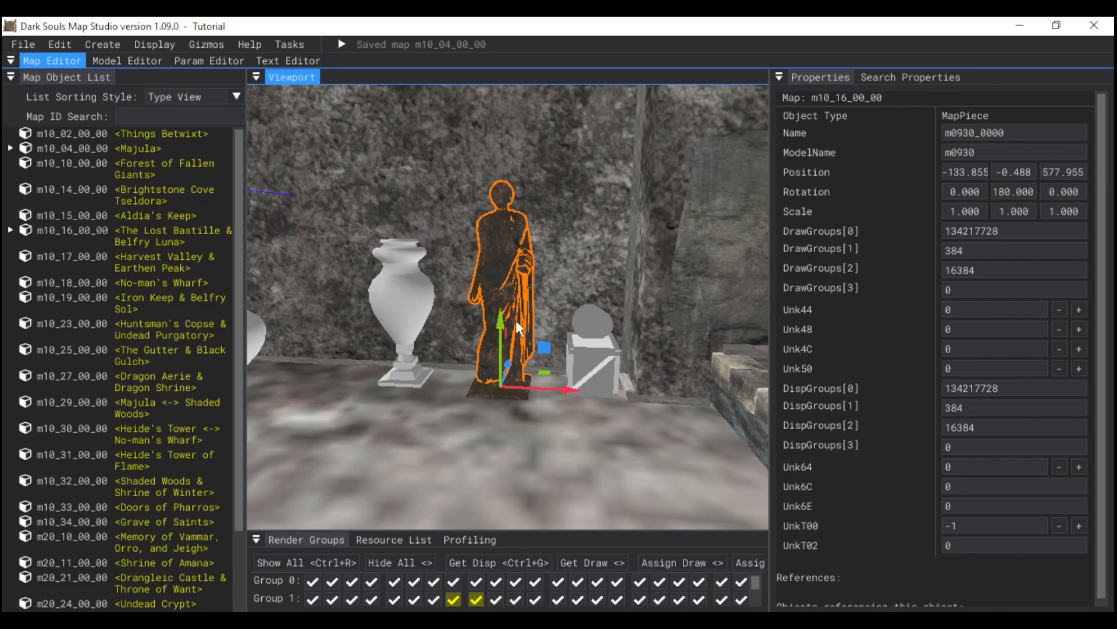
key("w")
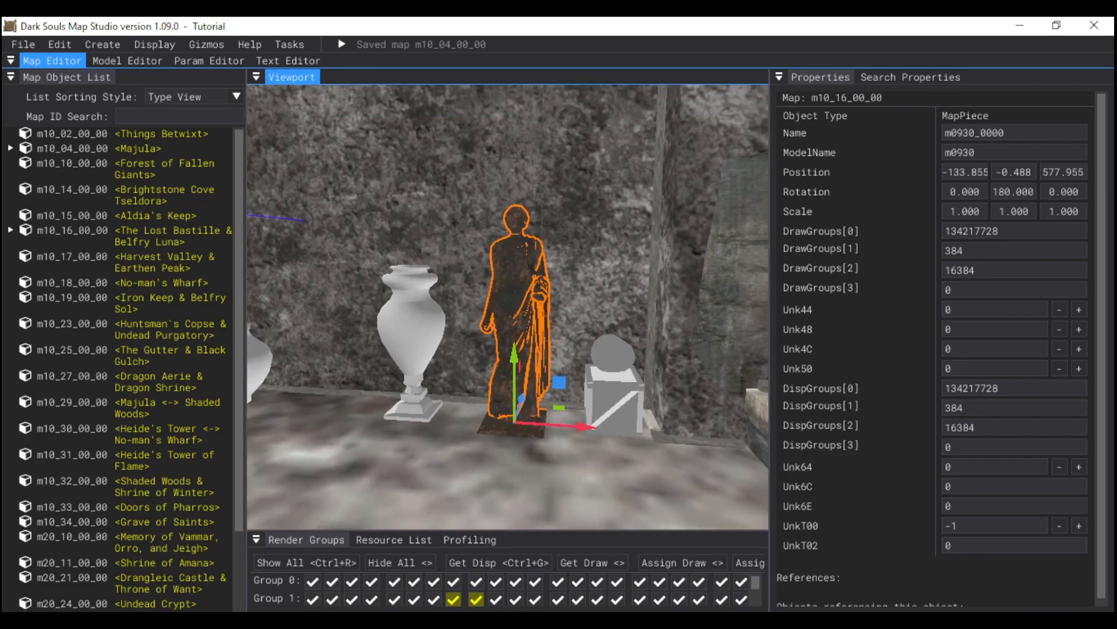
key("w")
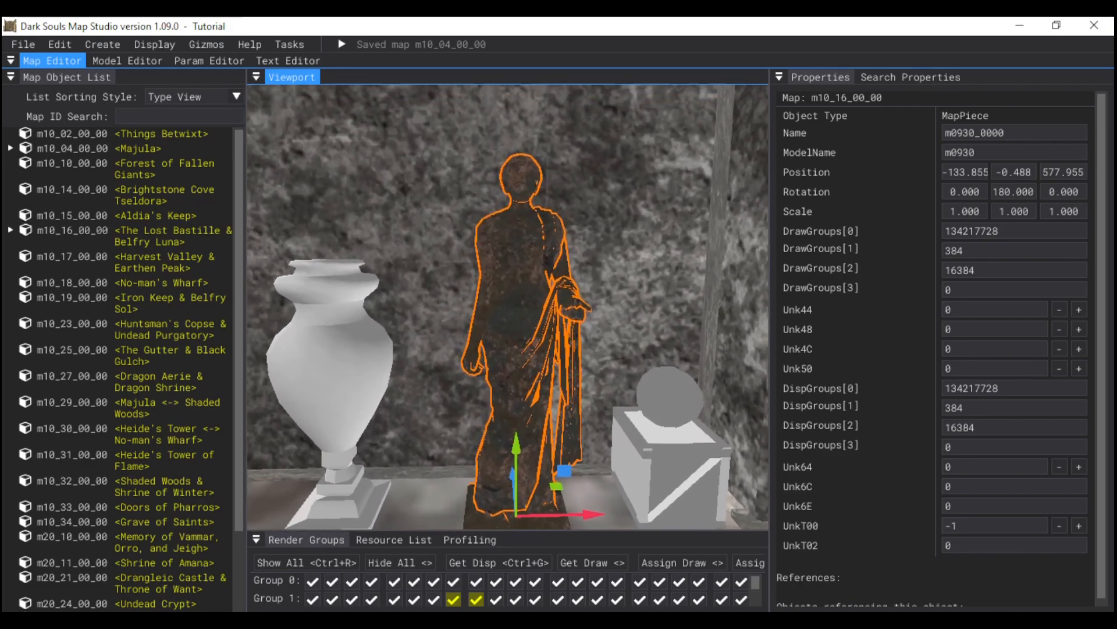
key("s")
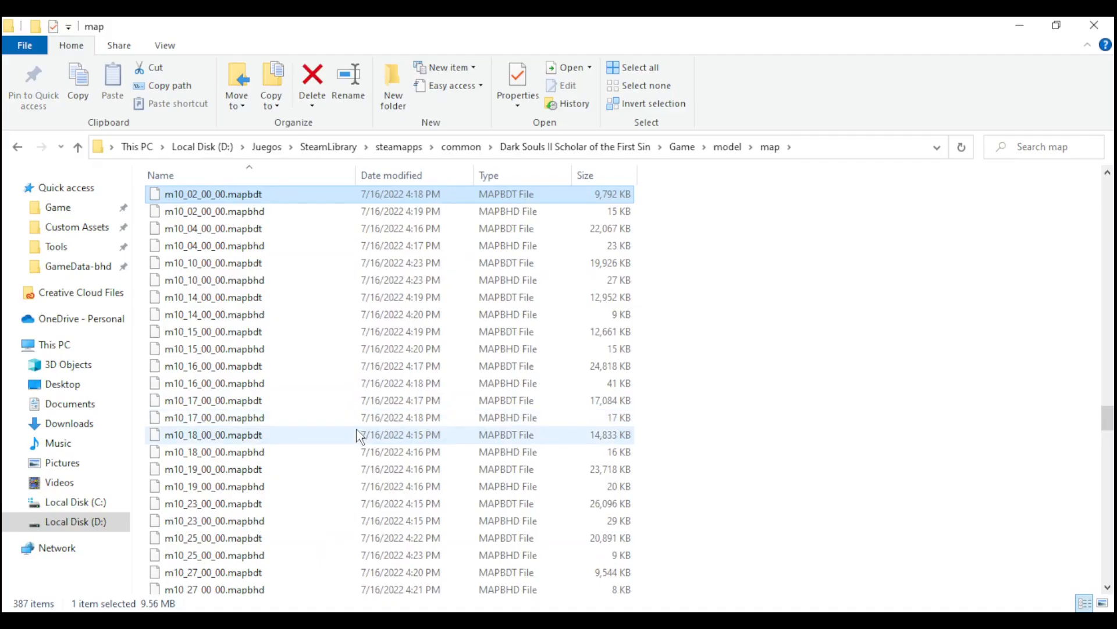
- Locate m10_16_00_00.mapbhd in the map folder and open the m10_16_00_00 folder inside its unpacked m10_16_00_00-mapbhd folder
left_click(188, 371)
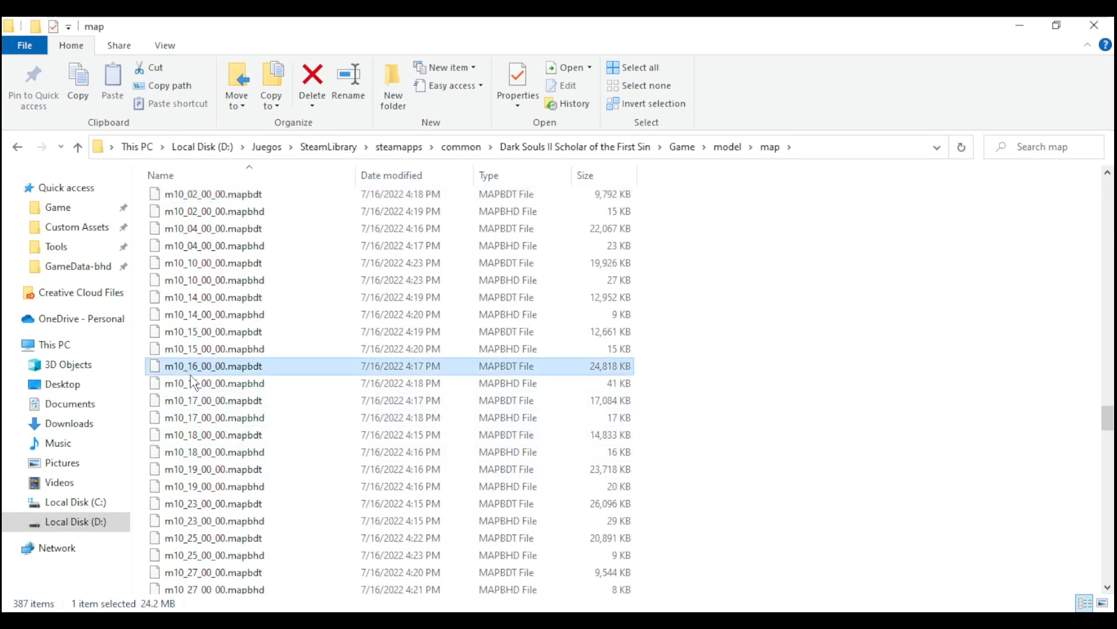
left_click(254, 384)
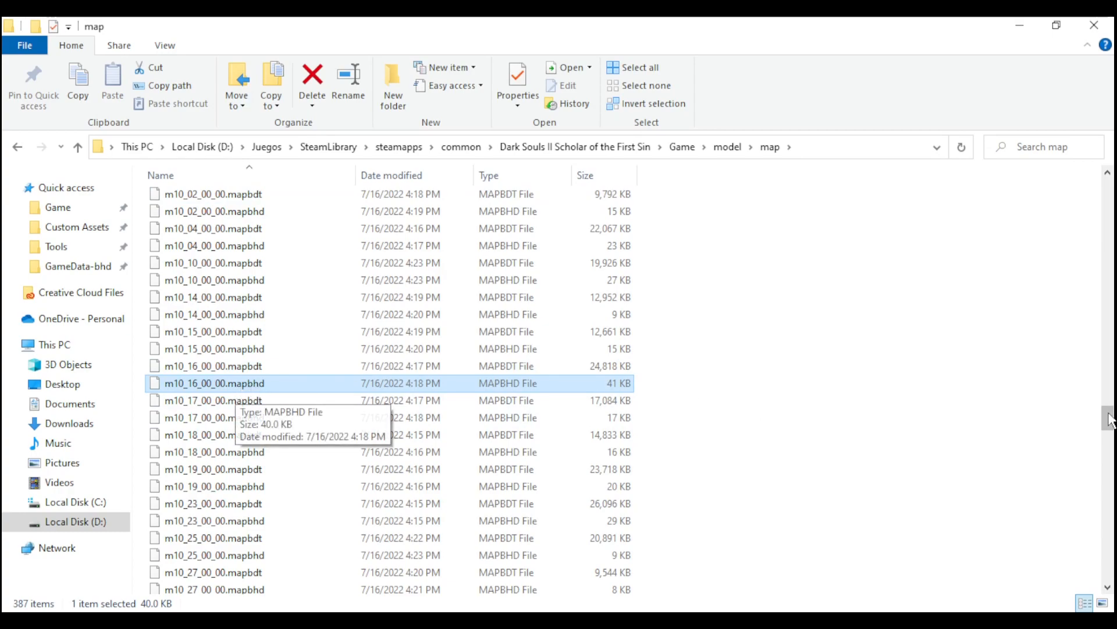
scroll(1107, 420, "up", 20)
double_click(234, 288)
double_click(192, 197)
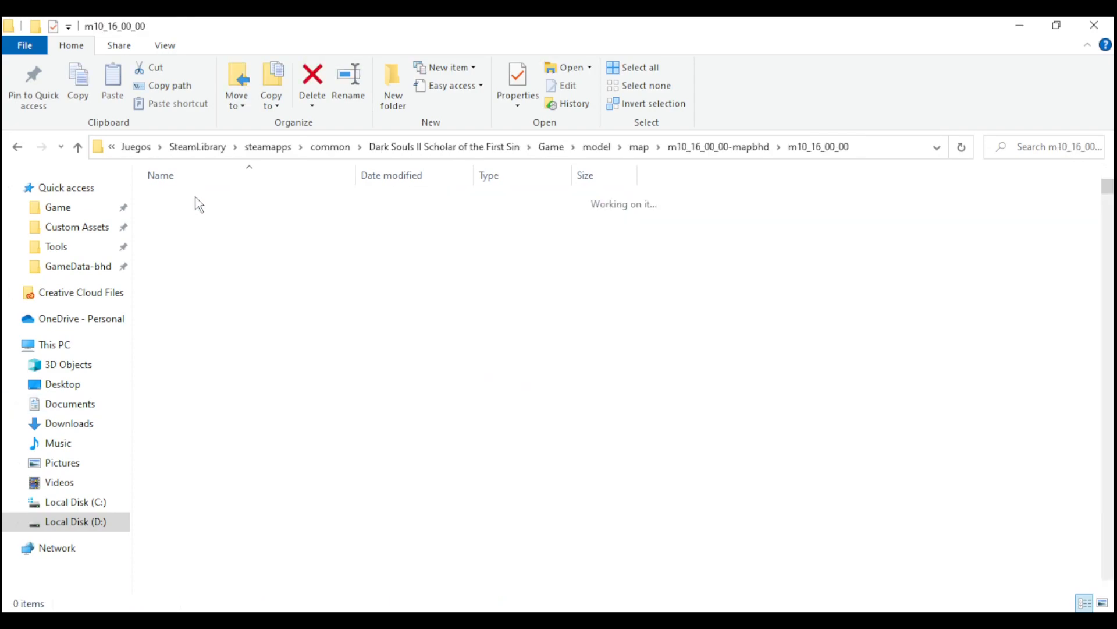
- Decompress the map piece model m0930.flv.dcx with Yabber+.DCX
scroll(401, 495, "down", 20)
left_click(236, 297)
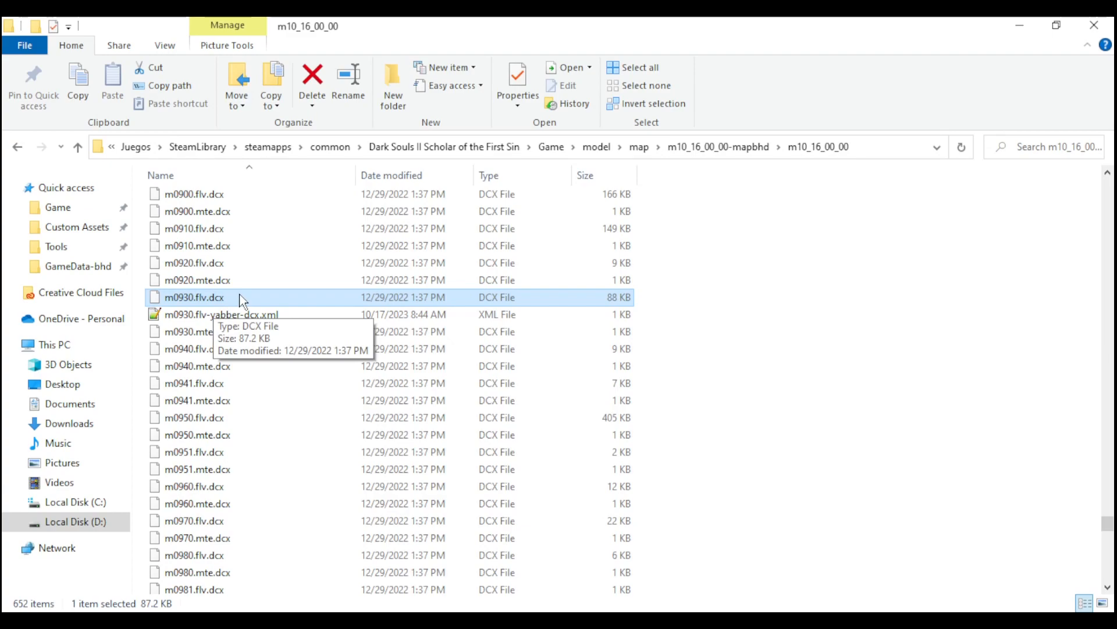
right_click(237, 296)
left_click(131, 273)
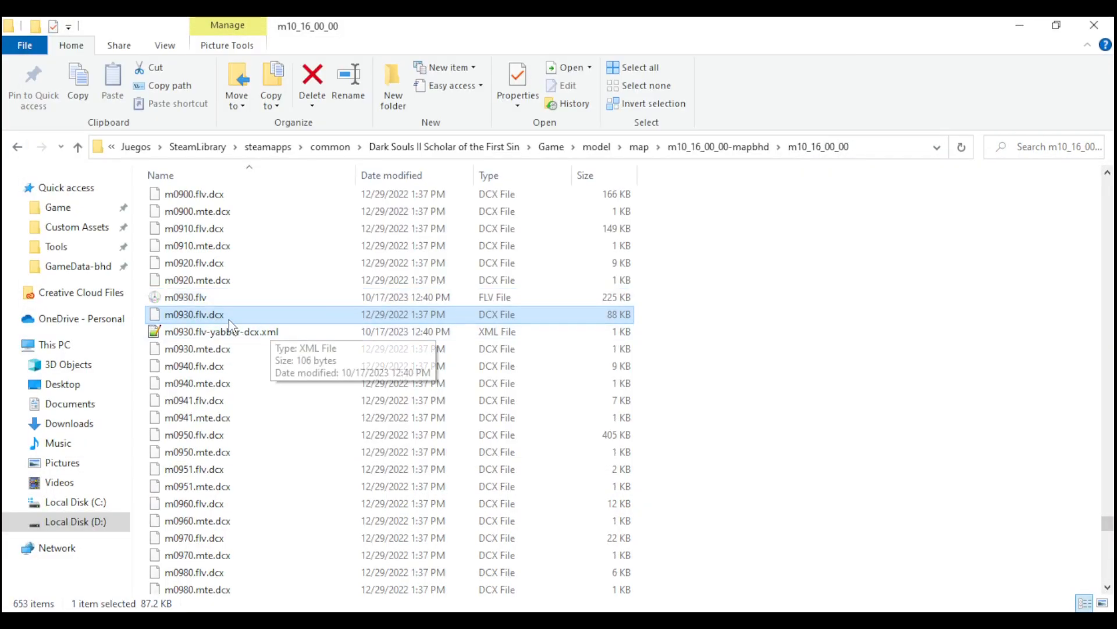
- Cut m0930.flv from the map folder and permanently delete everything in the Tutorial o16_9010-bnd folder except _yabber-bnd4.xml
left_click(188, 299)
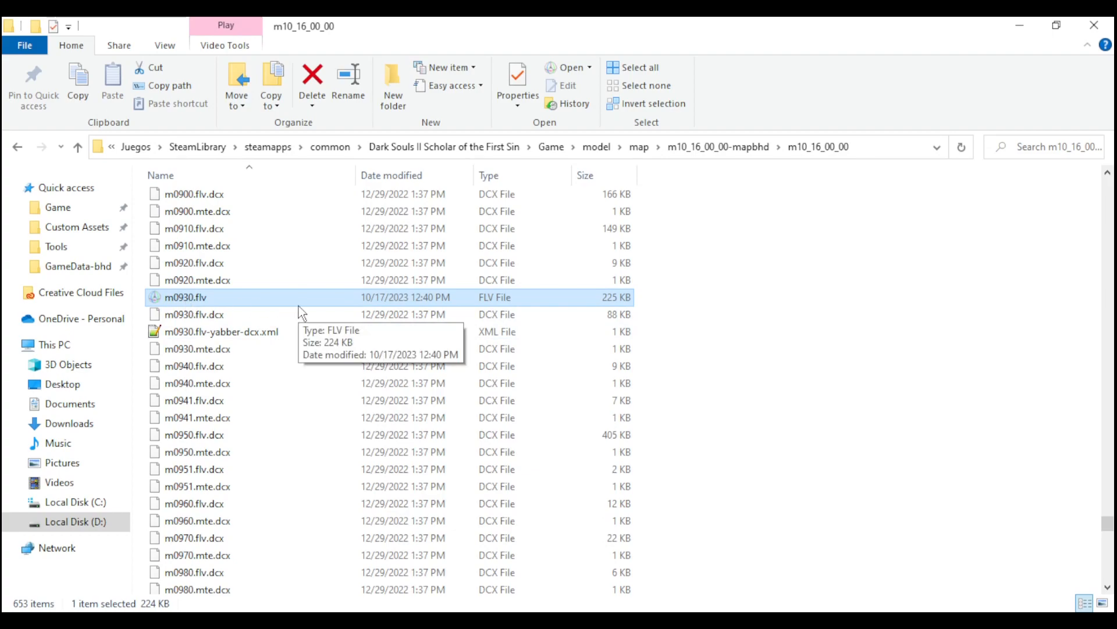
key("ctrl+x")
left_click(175, 620)
left_click(104, 559)
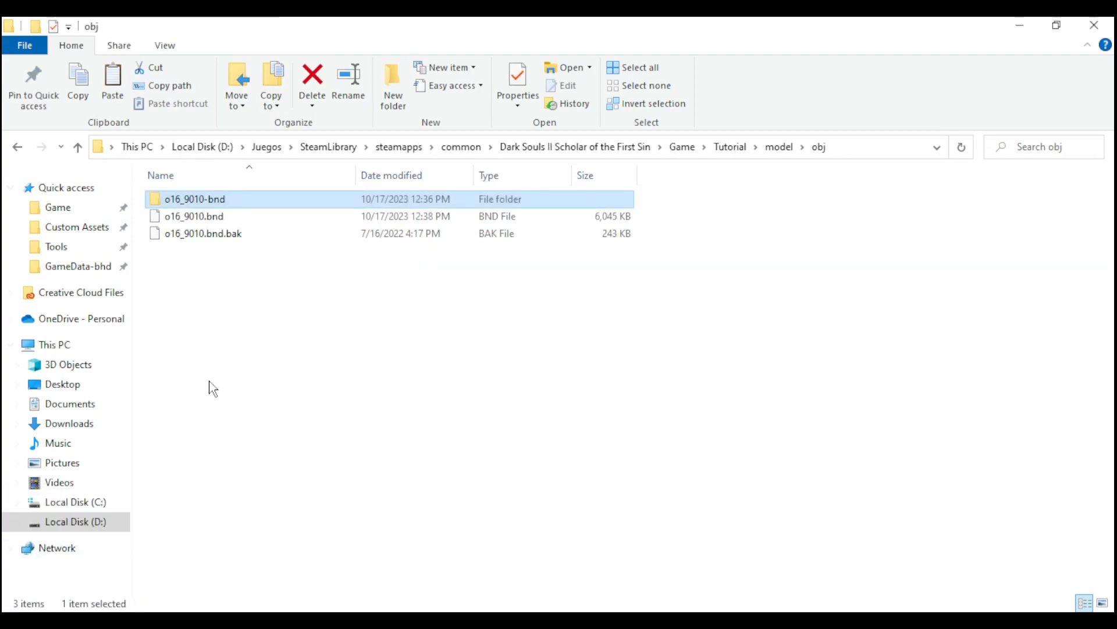
key("Return")
left_click_drag(1018, 345, 293, 220)
key("shift+Delete")
key("Return")
- Paste m0930.flv into the o16_9010-bnd folder and rename it o60_9122.flv
key("ctrl+v")
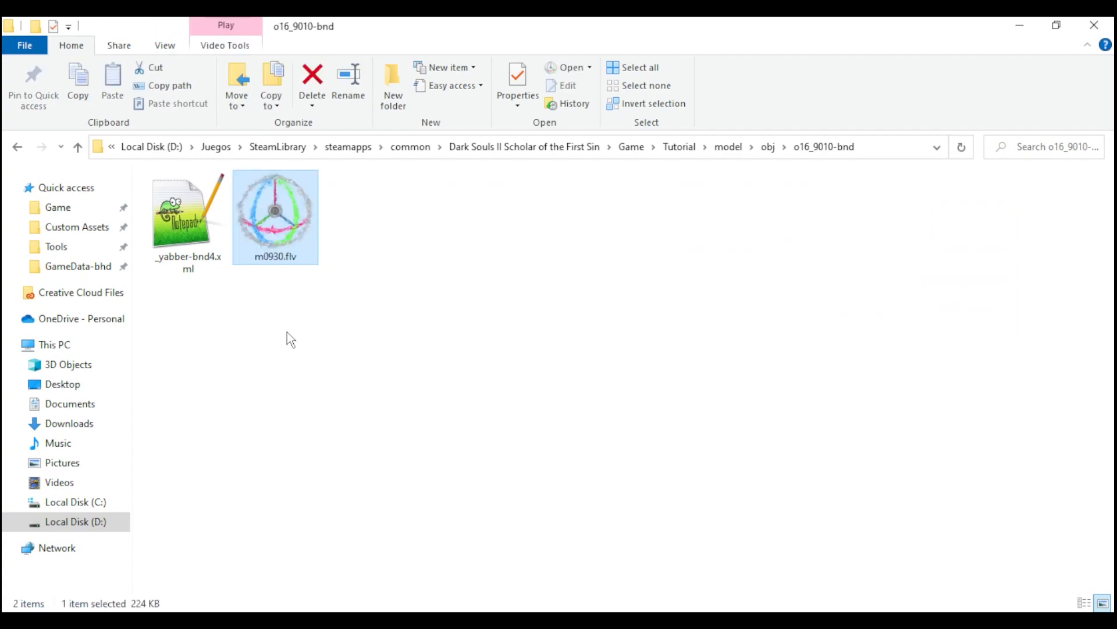
key("F2")
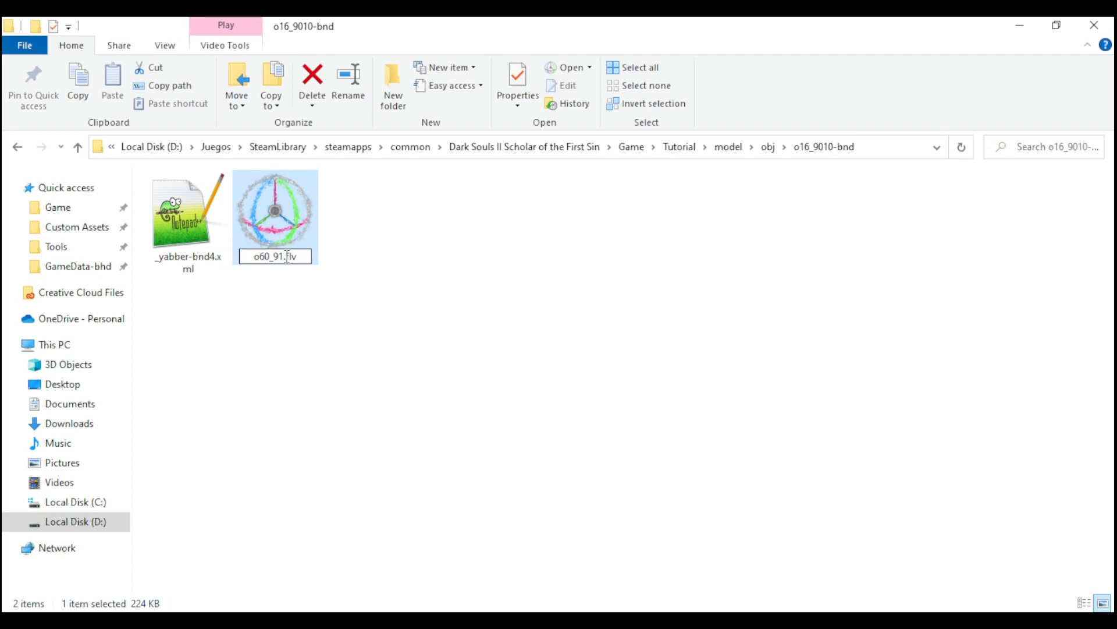
left_click(410, 247)
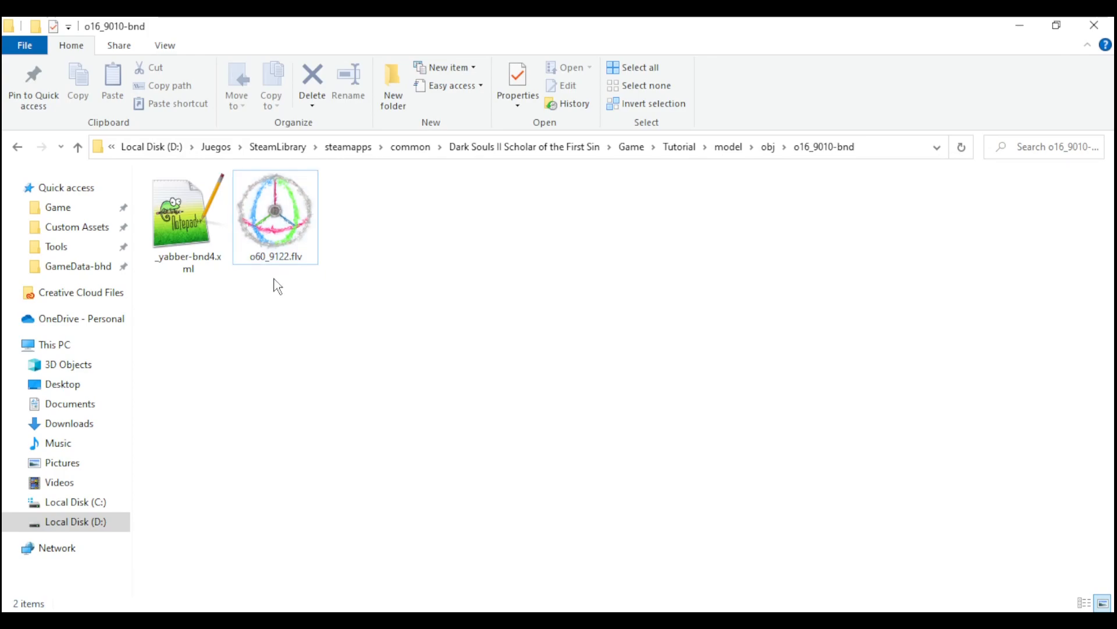
- Open o60_9122.flv in FLVER Editor and examine the texture paths of its m9929 material
double_click(275, 215)
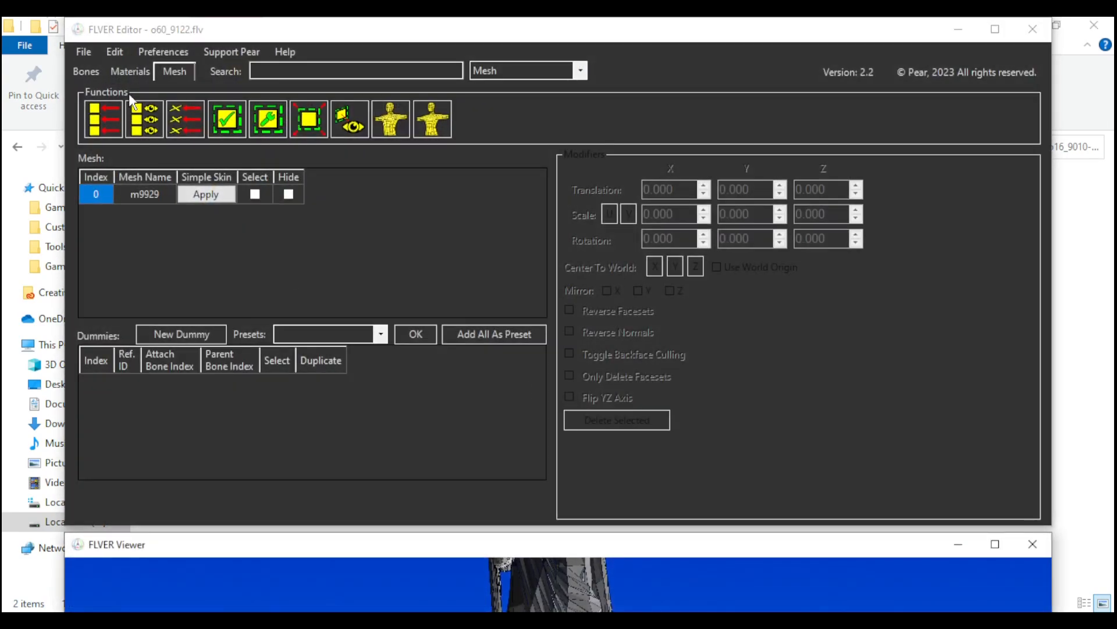
left_click(131, 72)
left_click(551, 186)
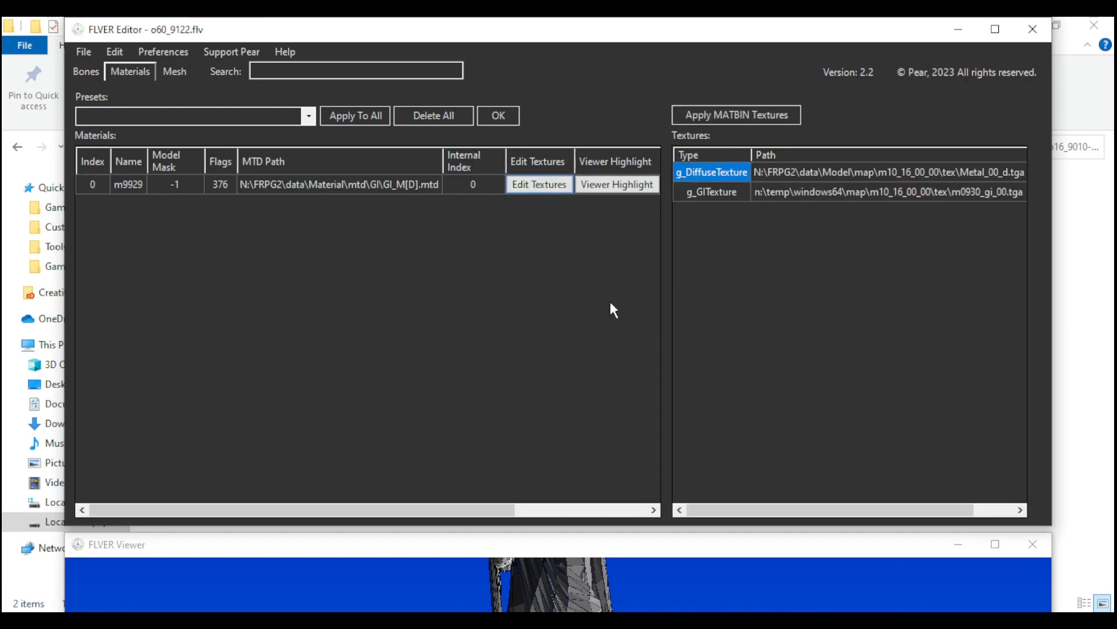
left_click_drag(768, 506, 841, 516)
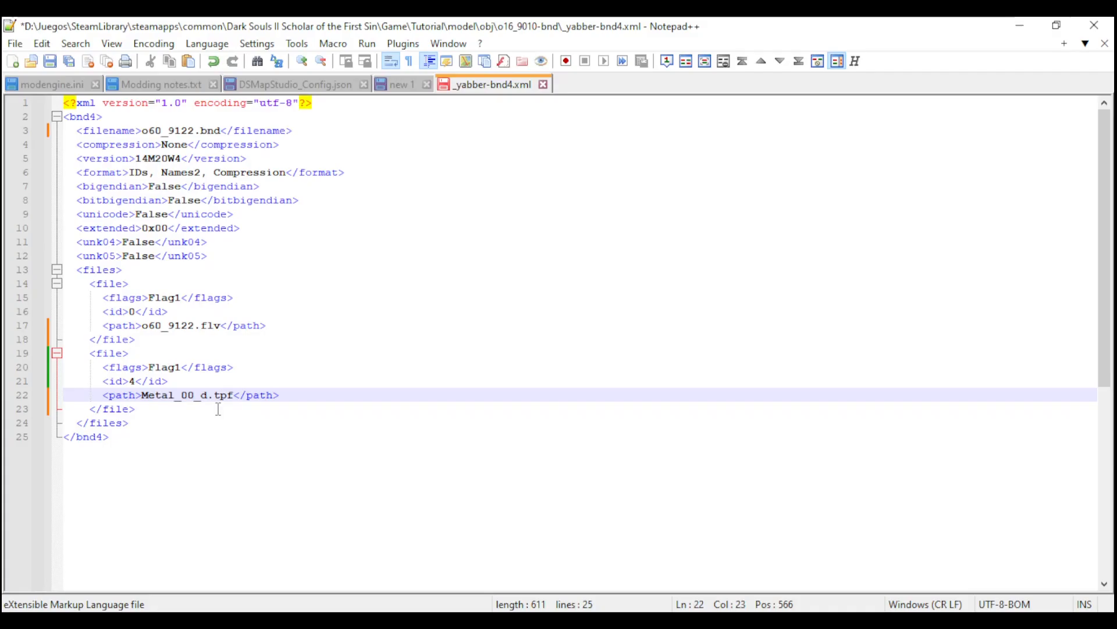
- Set the filename to o60_9122.bnd in _yabber-bnd4.xml, check the o60_9122.flv and Metal_00_d.tpf path entries, and save the file
left_click(180, 324)
left_click(181, 395)
left_click_drag(293, 402, 100, 403)
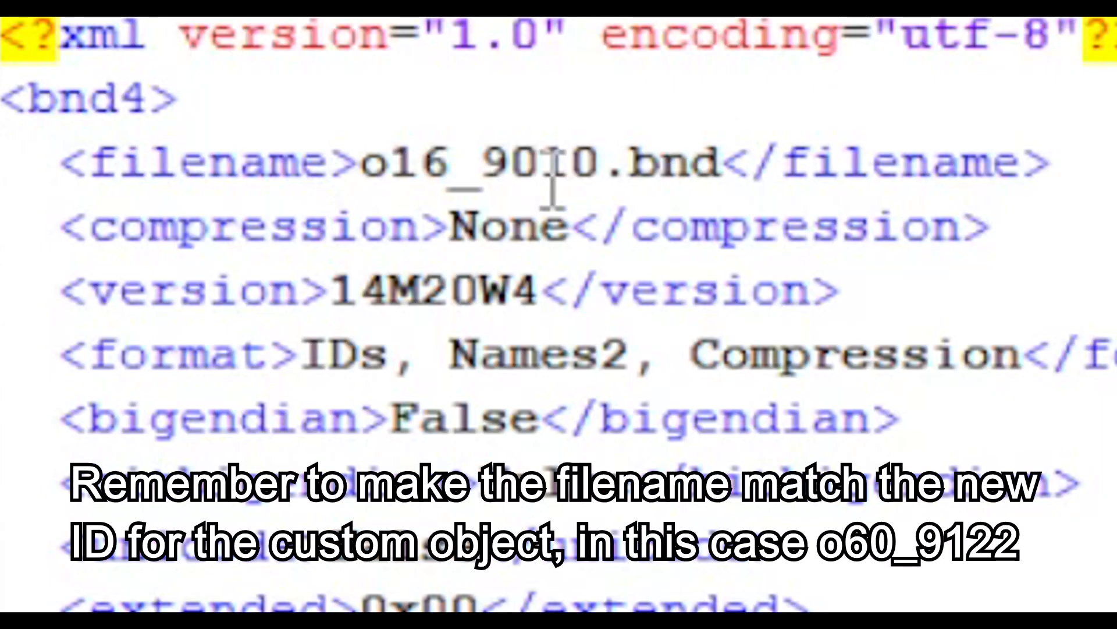
left_click(478, 154)
double_click(478, 154)
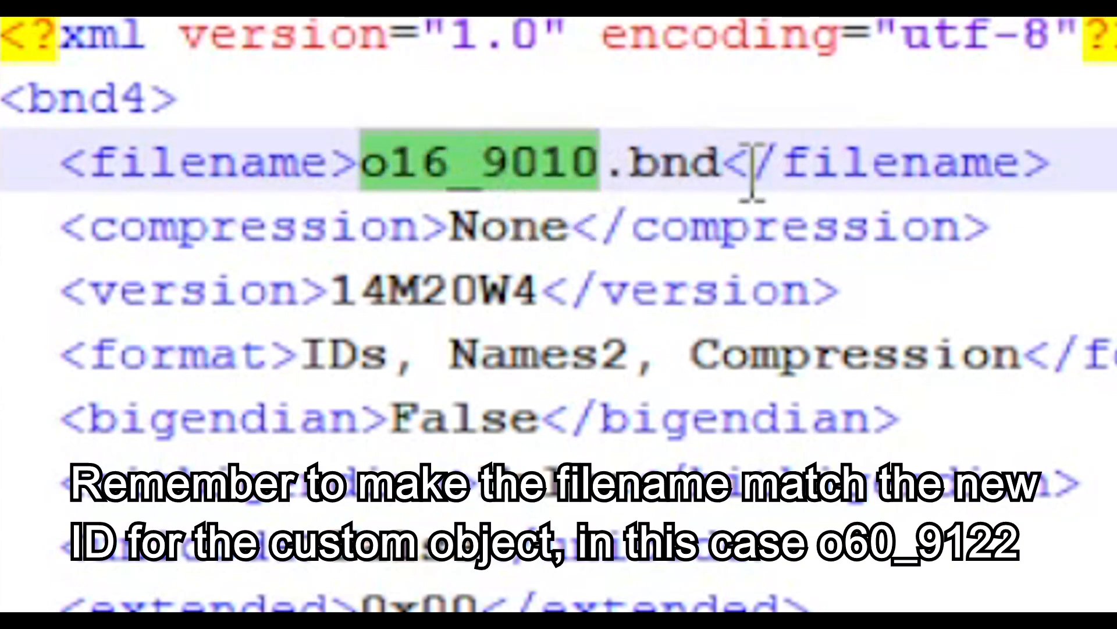
type("o9")
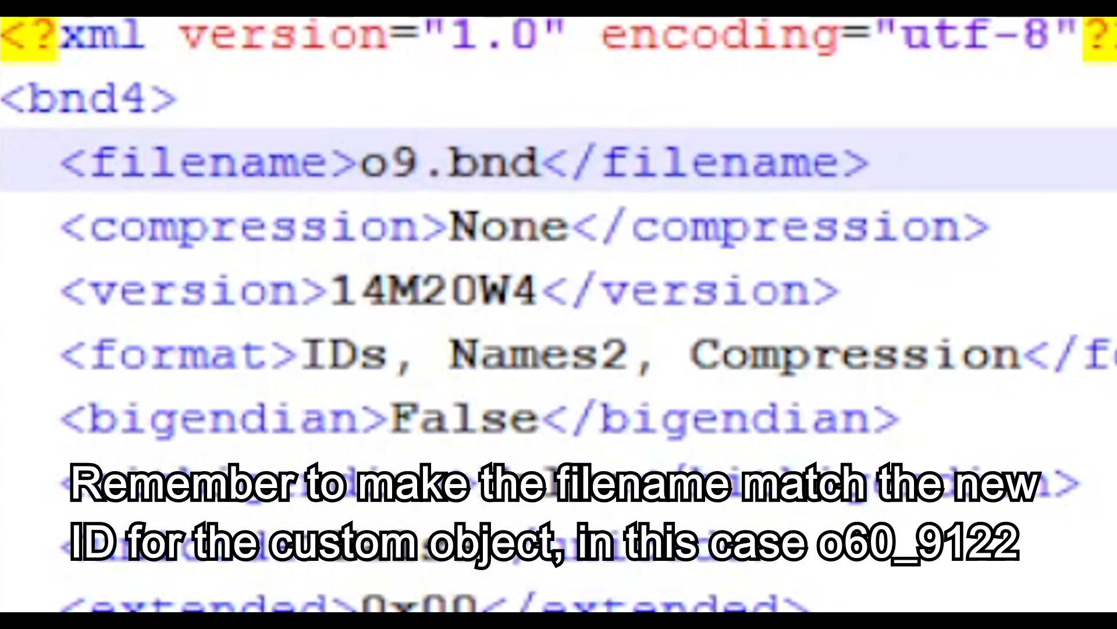
key("BackSpace")
type("60")
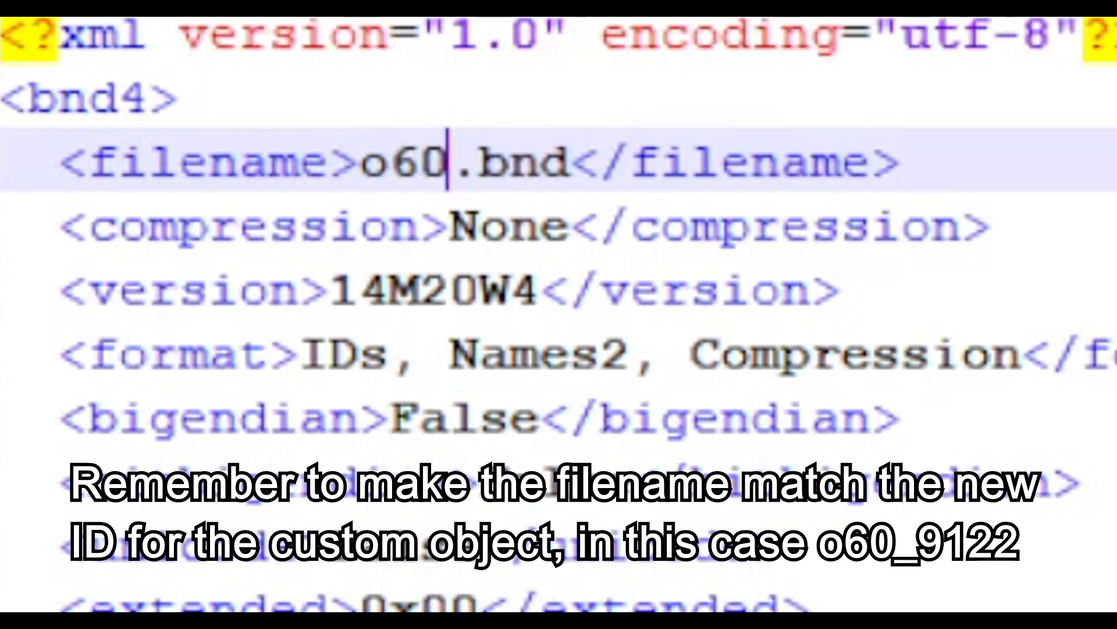
type("_9122")
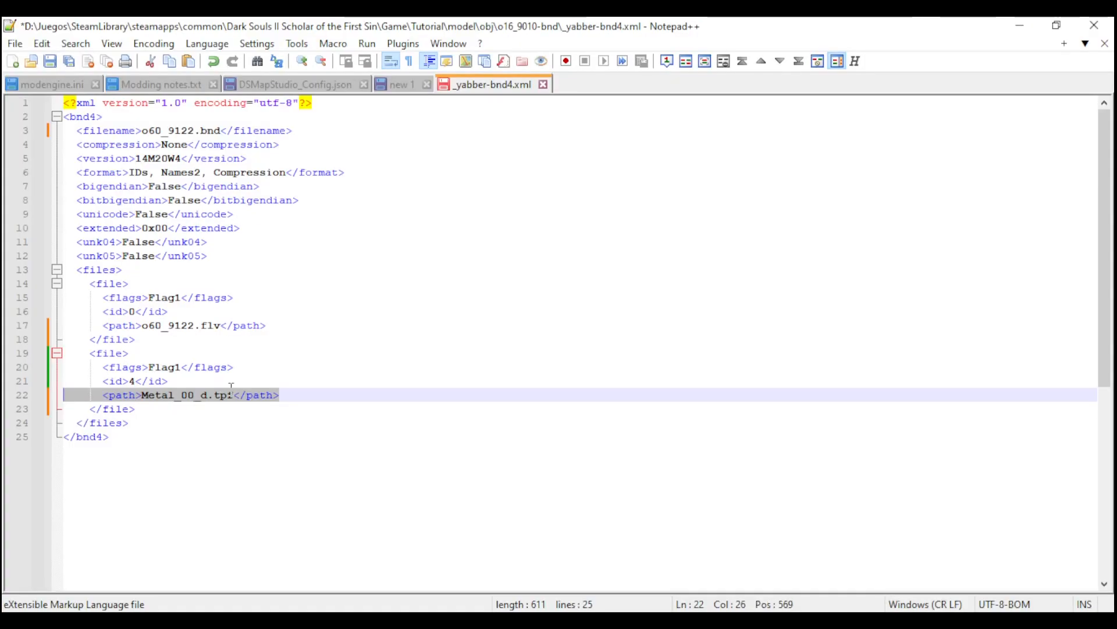
left_click(248, 386)
key("ctrl+s")
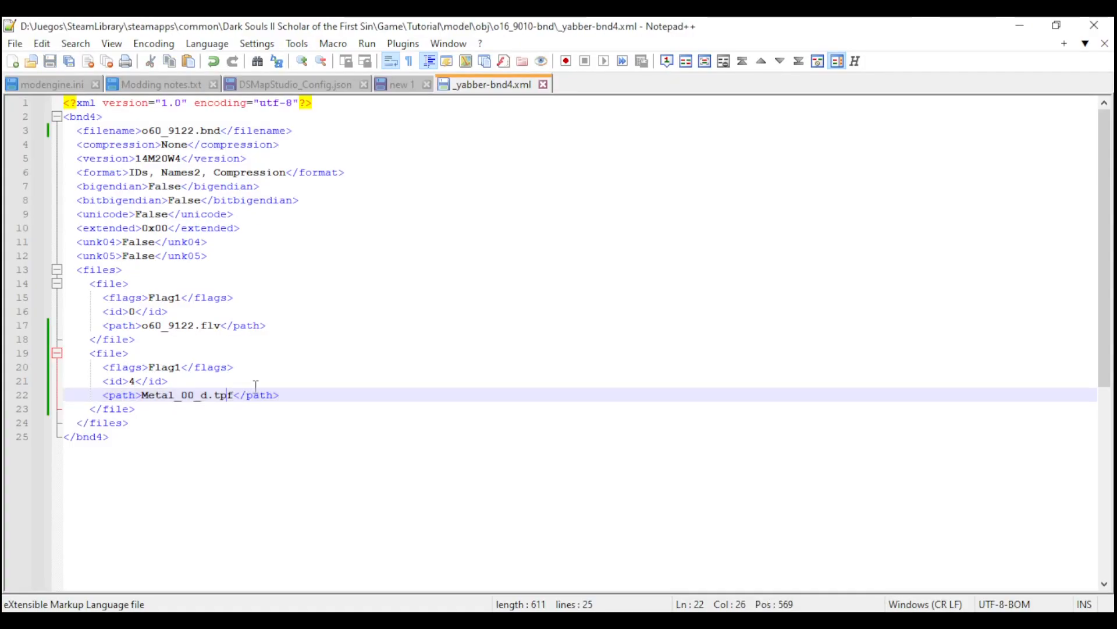
- Repack the o16_9010-bnd folder with Yabber and select the resulting o60_9122.bnd
left_click(1020, 25)
left_click(78, 147)
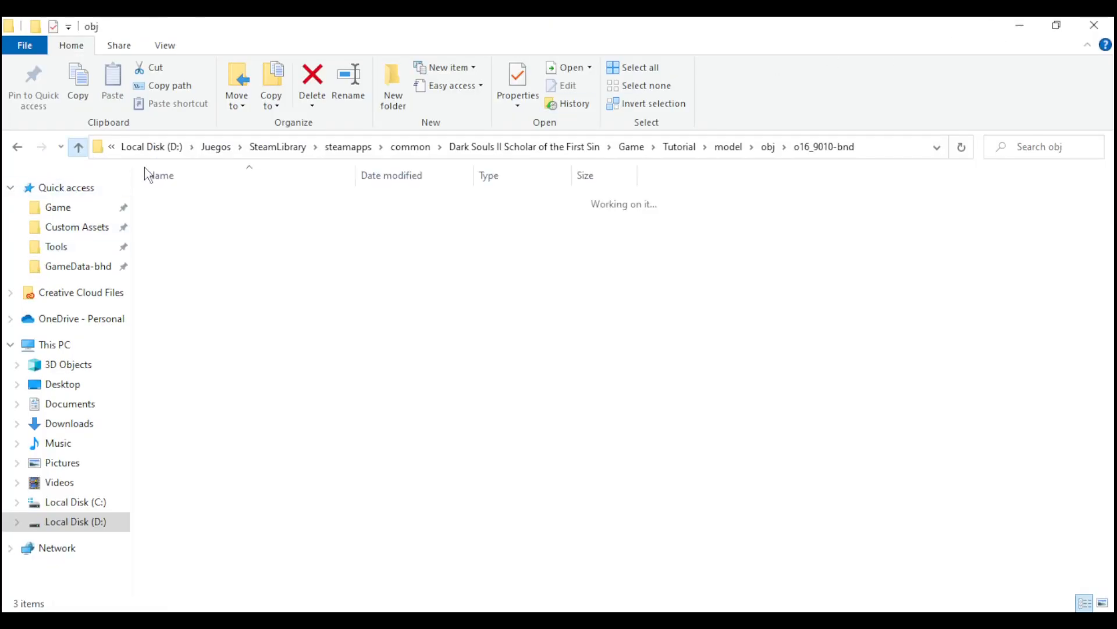
right_click(194, 199)
left_click(47, 210)
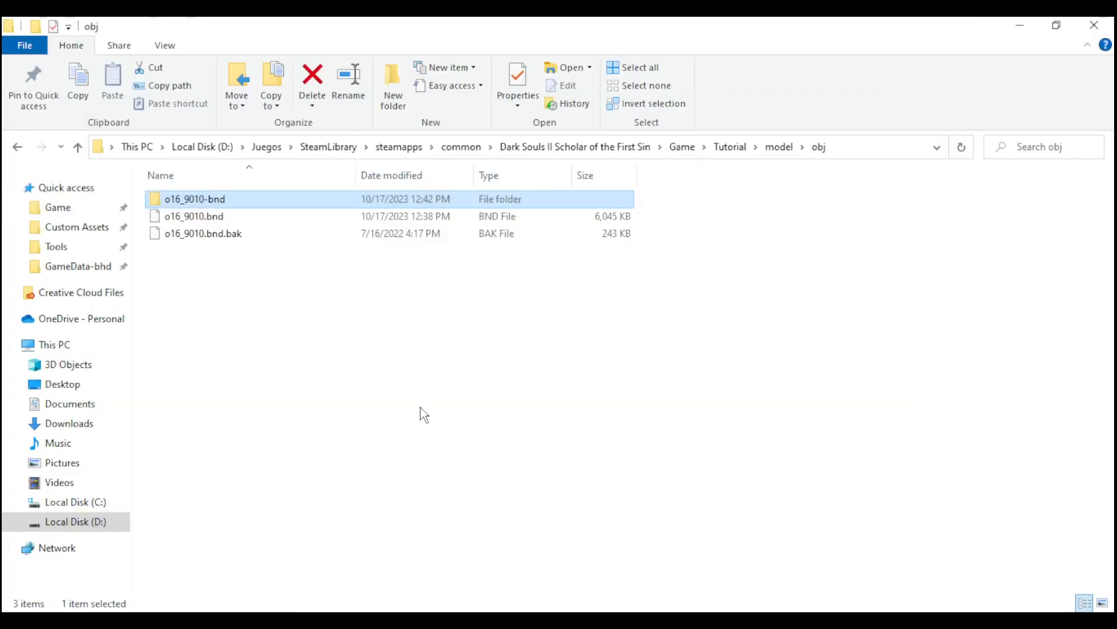
left_click(198, 254)
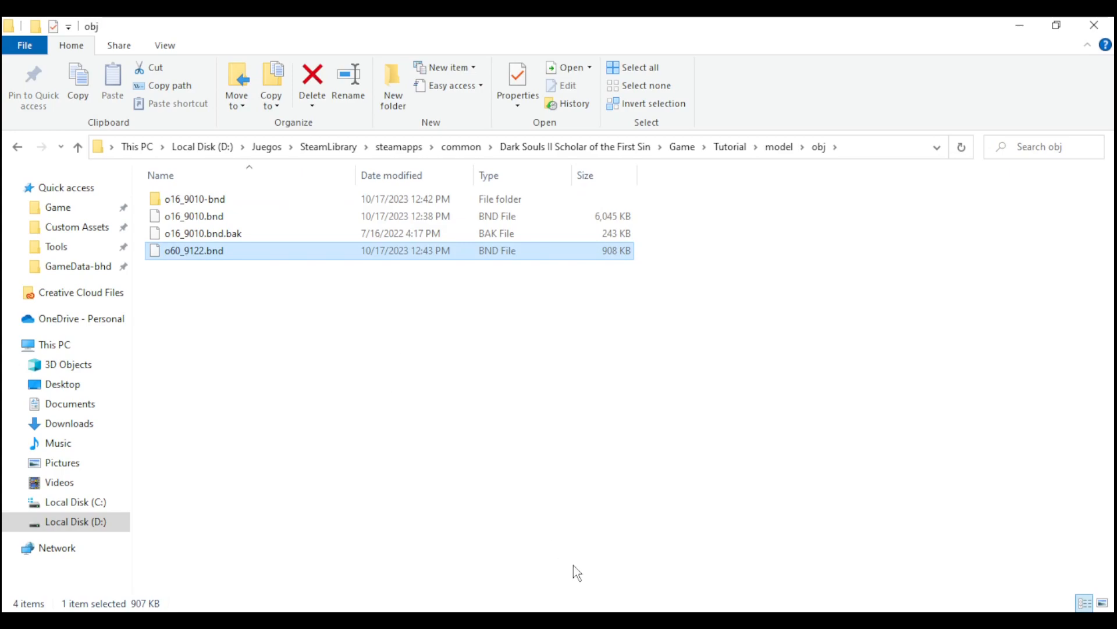
- Switch to Dark Souls Map Studio and save the Majula map m10_04_00_00 with the object that uses model o60_9122
left_click(626, 618)
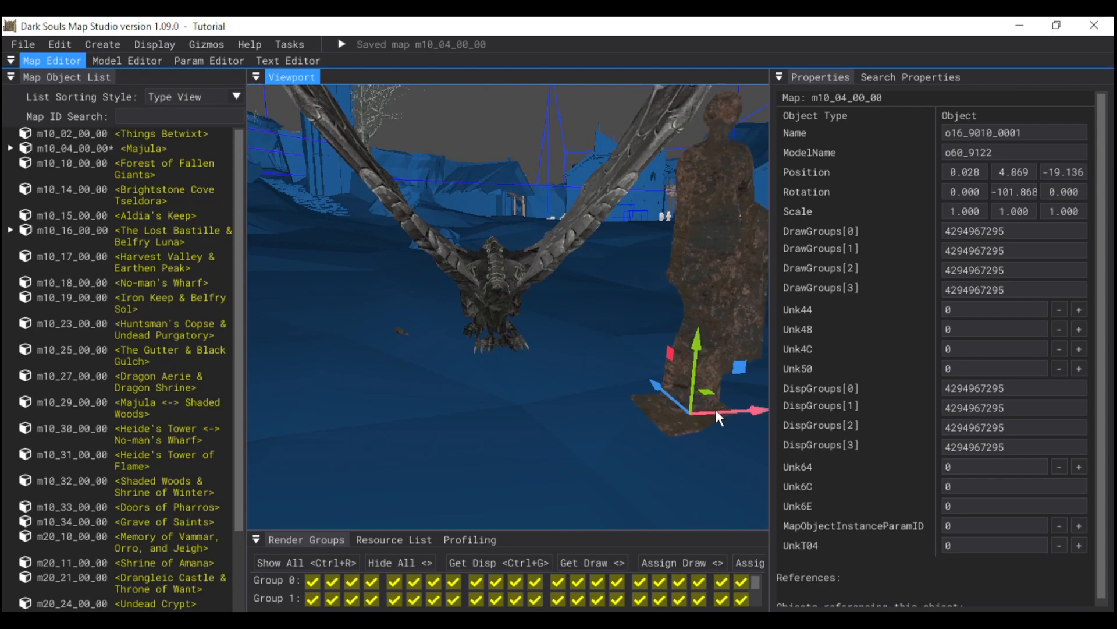
right_click(81, 146)
left_click(101, 156)
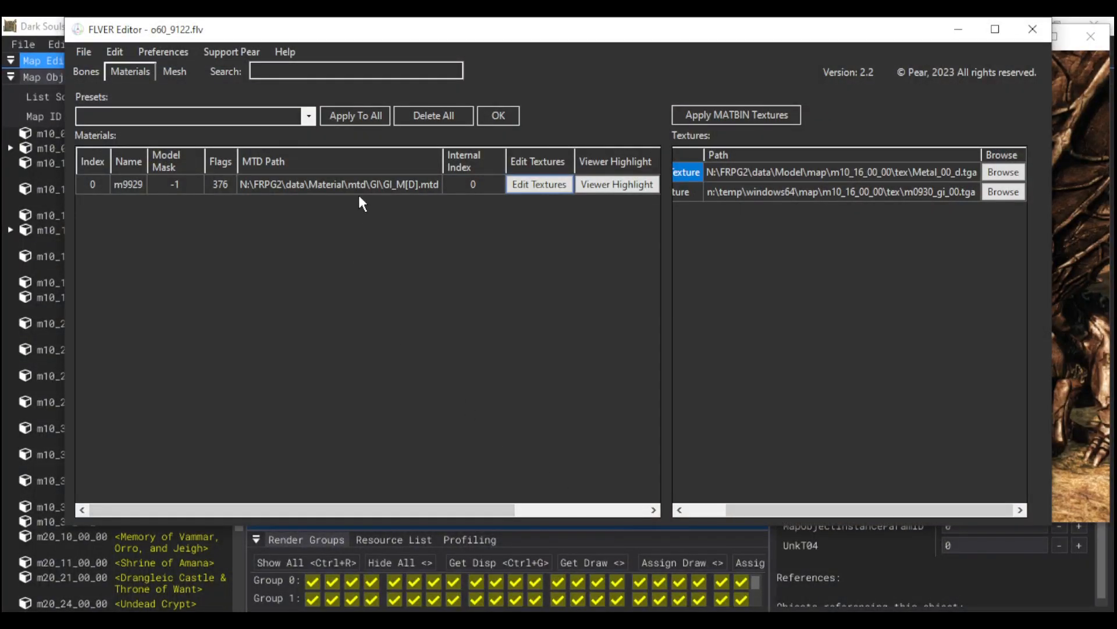
- Change the m9929 material's MTD path in FLVER Editor to N:\FRPG2\data\Material\mtd\common\M[D].mtd
left_click(359, 194)
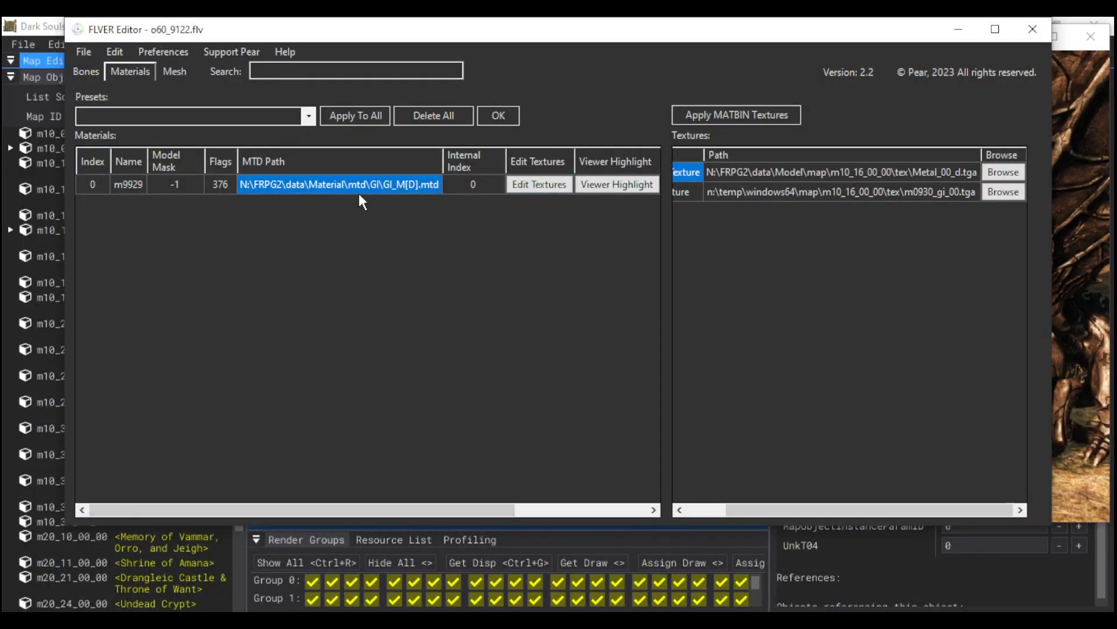
left_click(370, 185)
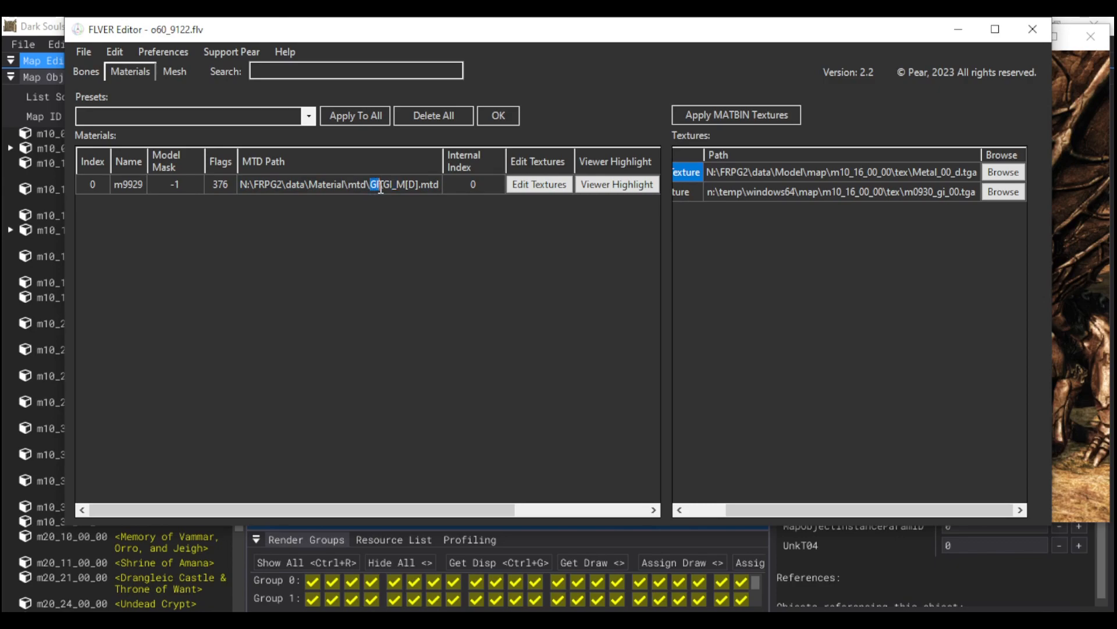
type("common")
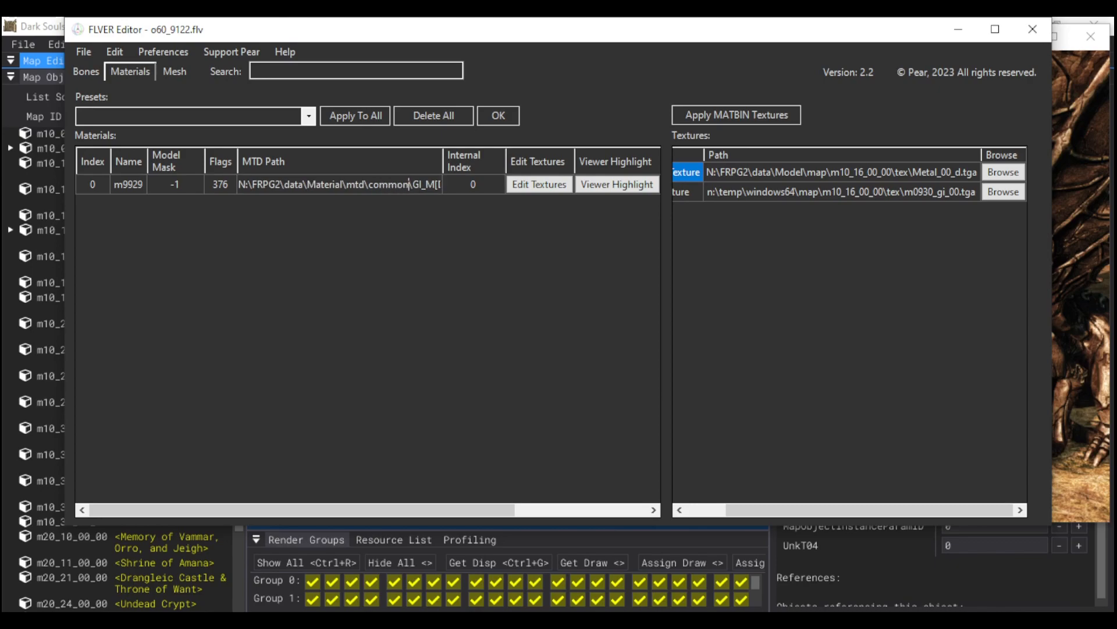
left_click_drag(413, 185, 426, 185)
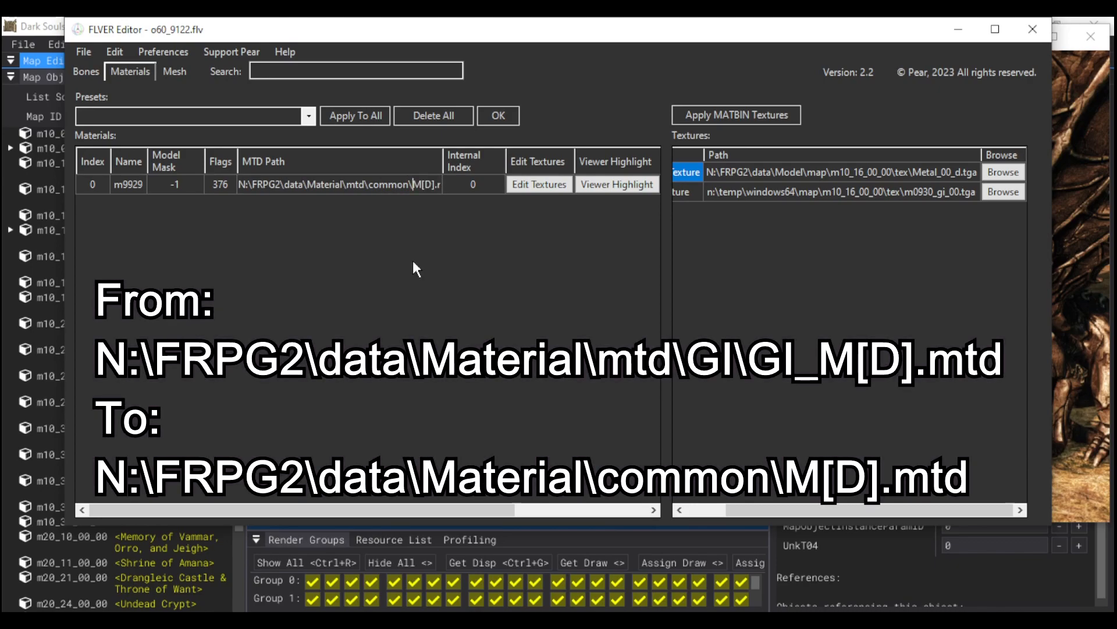
- Save the edited o60_9122.flv model and repack the o16_9010-bnd folder with Yabber
left_click(83, 51)
left_click(103, 90)
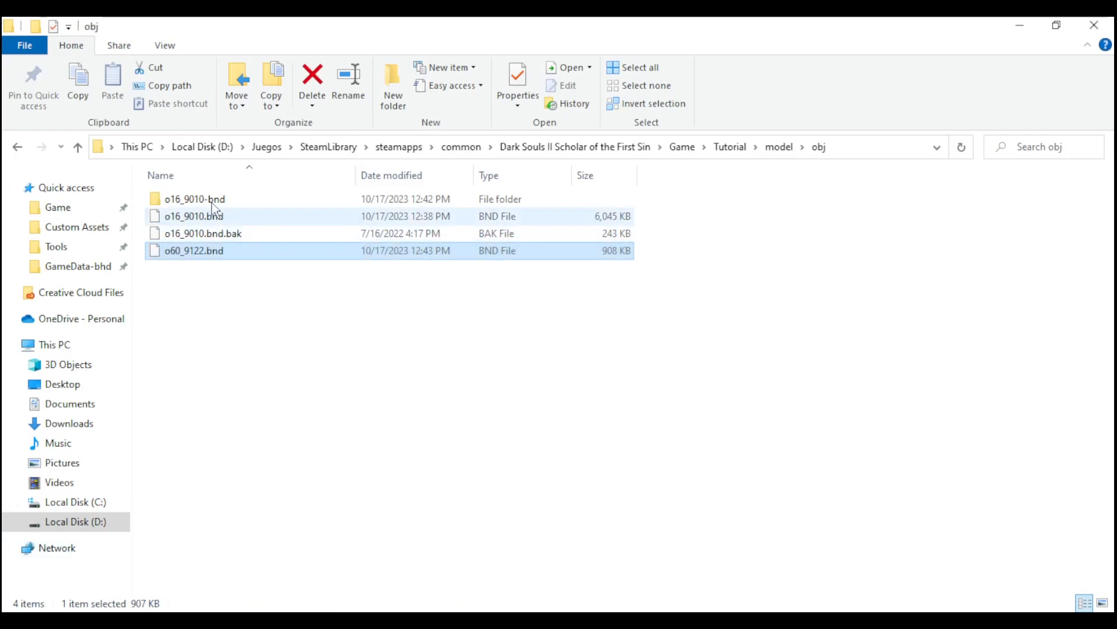
right_click(211, 199)
left_click(70, 210)
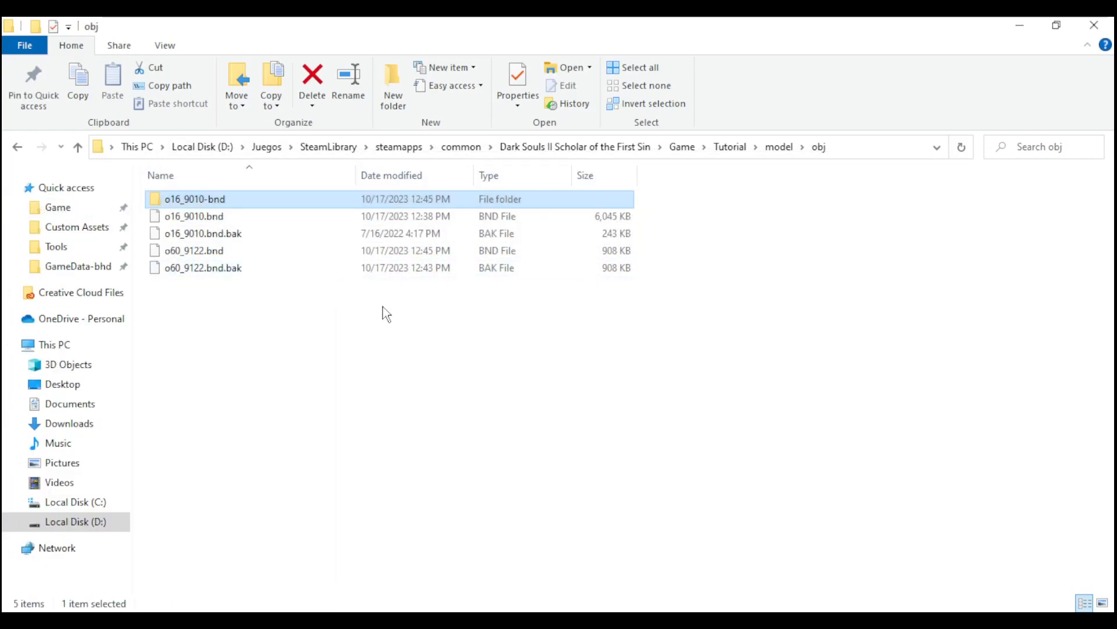
- Switch to the Dark Souls II game window and walk around the custom statue to examine its texture and lighting
mouse_move(663, 620)
left_click(641, 541)
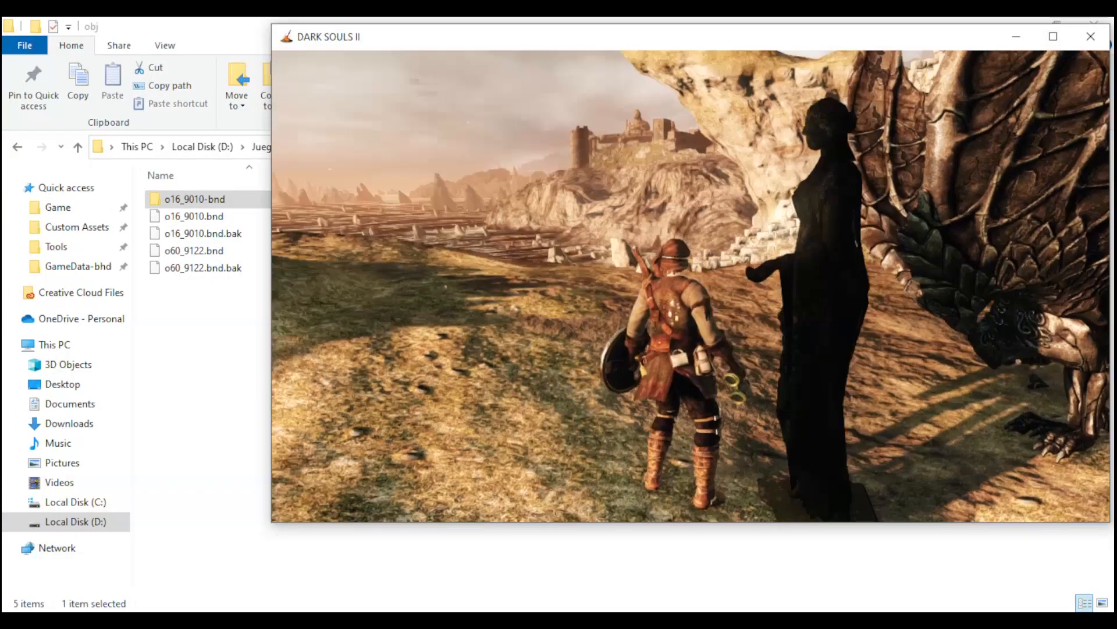
key("e")
left_click(653, 330)
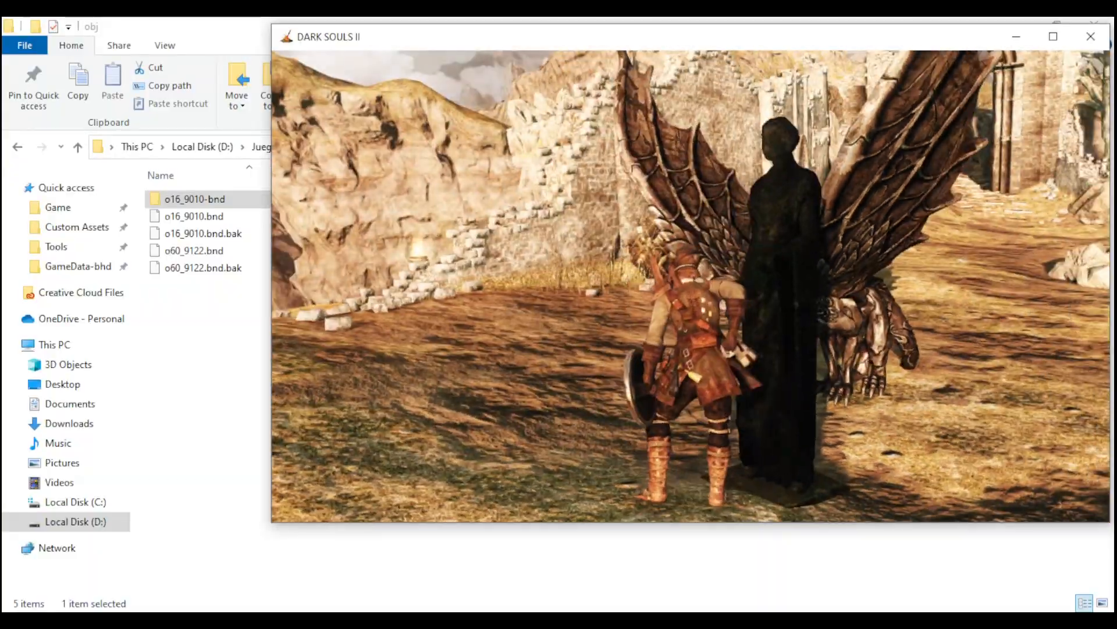
key("w")
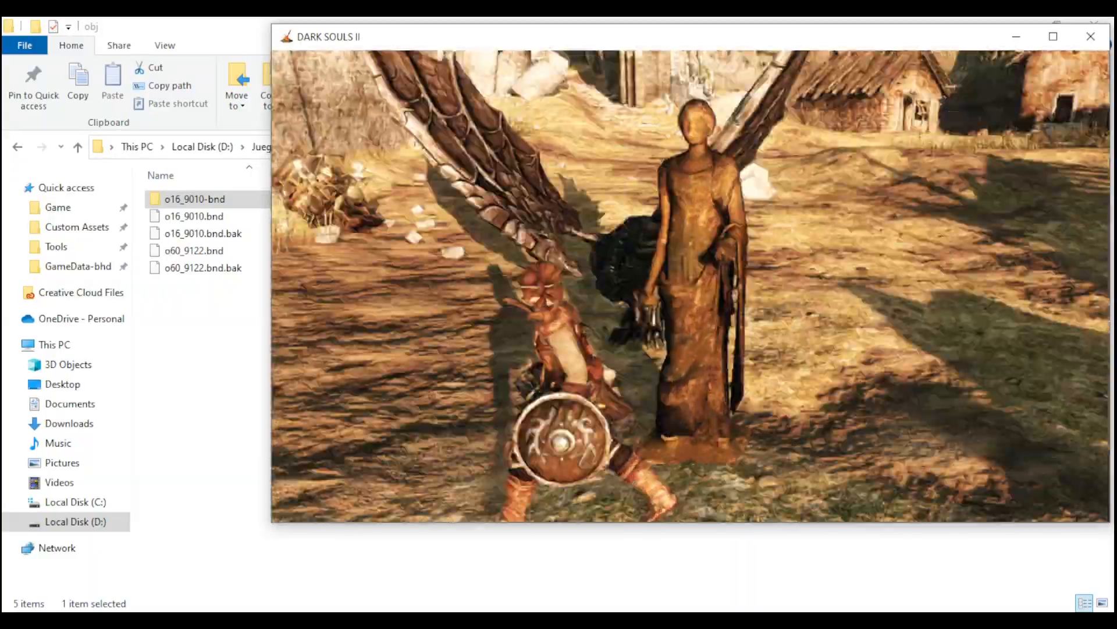
key("w")
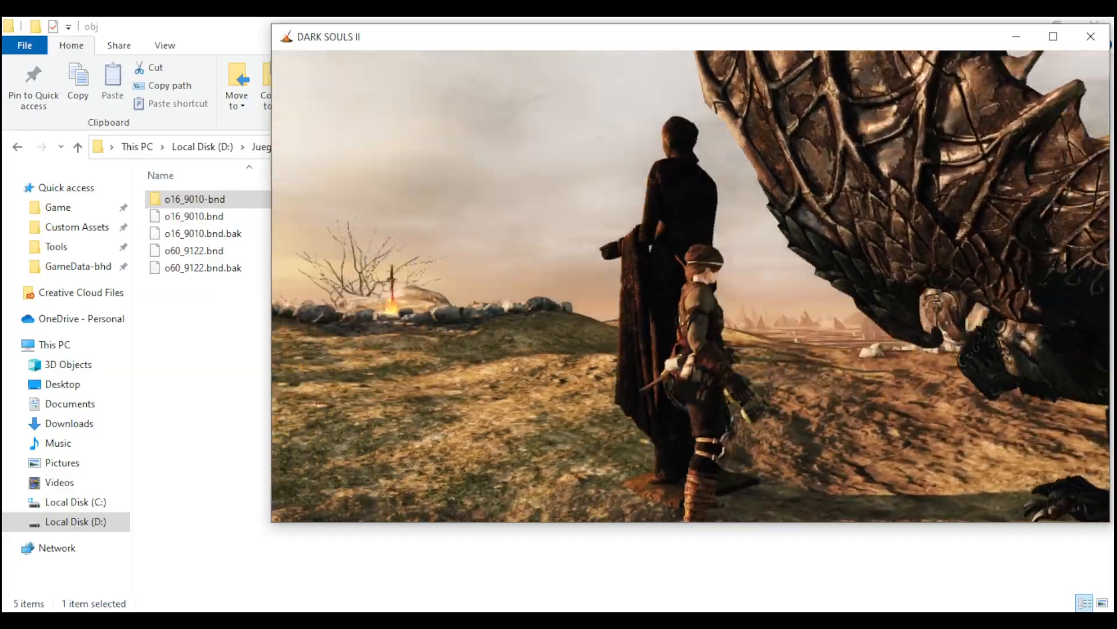
key("s")
key("w")
key("w")
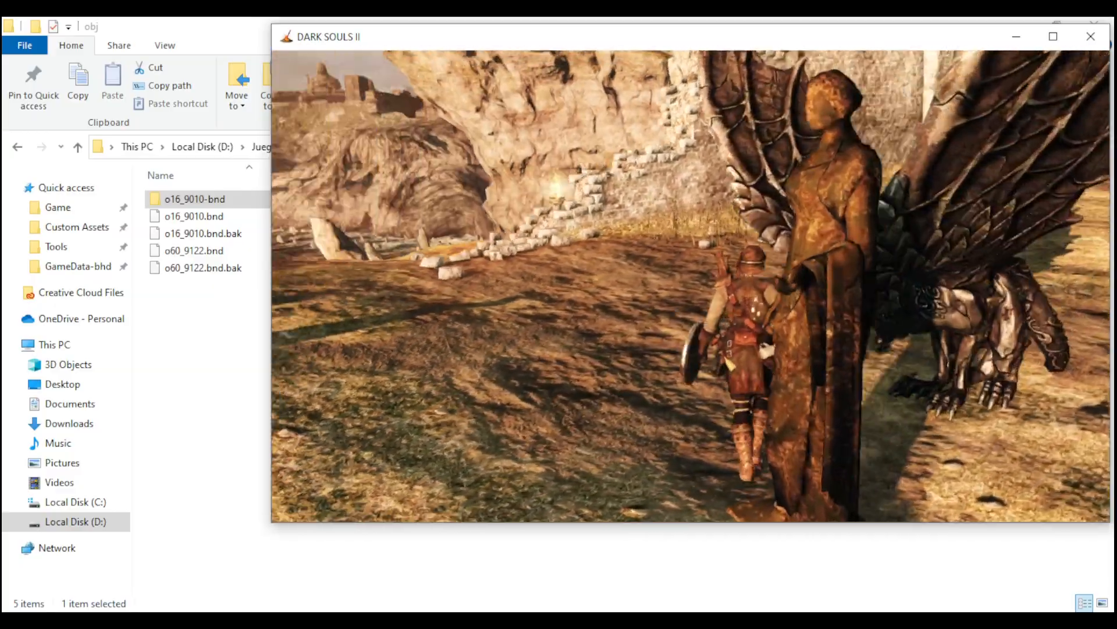
key("w")
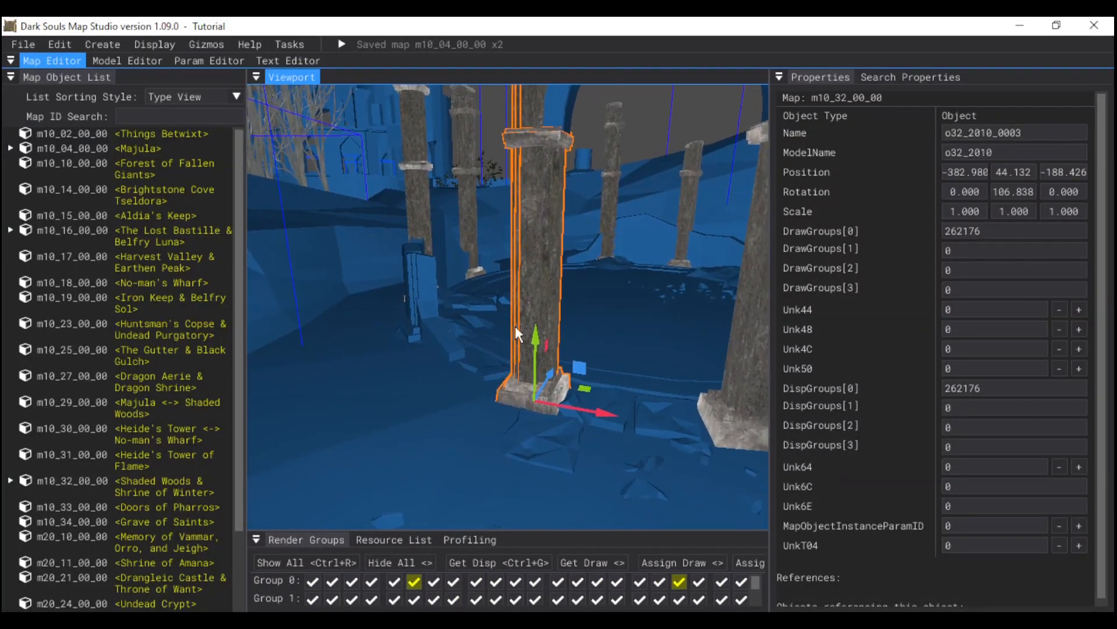
- Examine the o32_2010 pillar in Map Studio, and paste a copy of o32_2010.bnd into the Tutorial o16_9010-bnd folder
left_click_drag(572, 410, 540, 379)
left_click(124, 619)
left_click(233, 620)
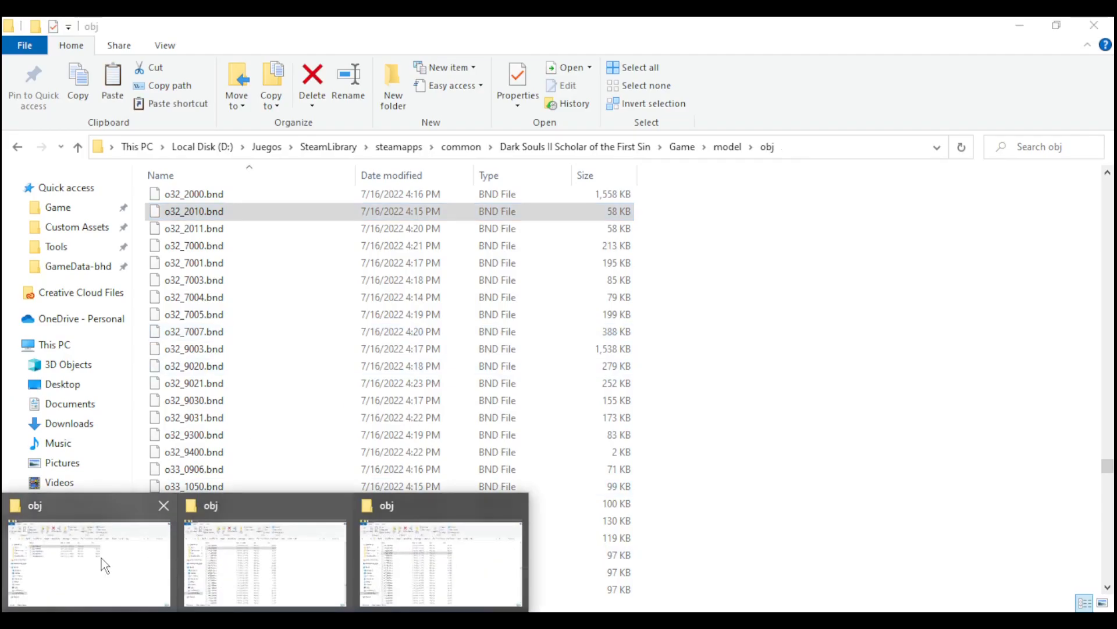
left_click(101, 562)
double_click(224, 198)
key("ctrl+v")
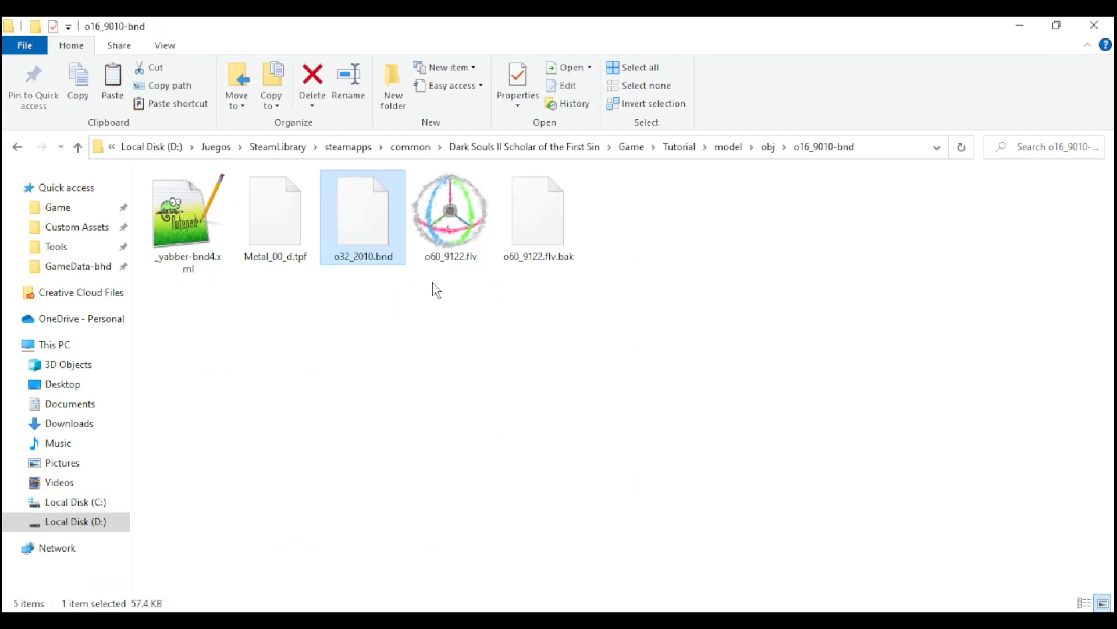
- Unpack o32_2010.bnd with Yabber and open the resulting o32_2010-bnd folder
right_click(357, 203)
left_click(125, 250)
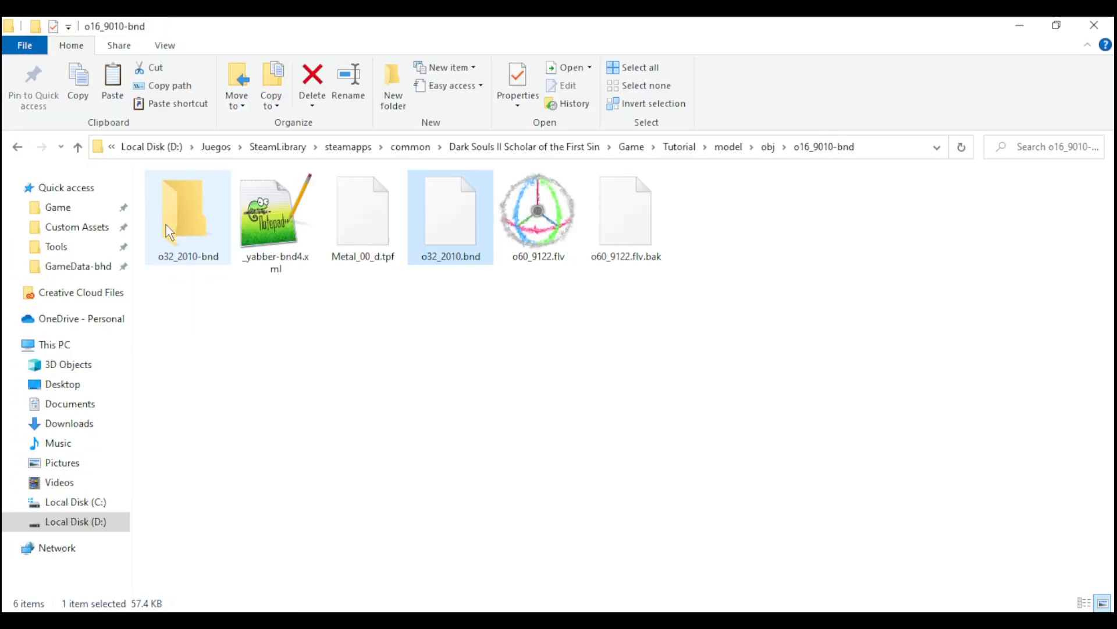
double_click(187, 207)
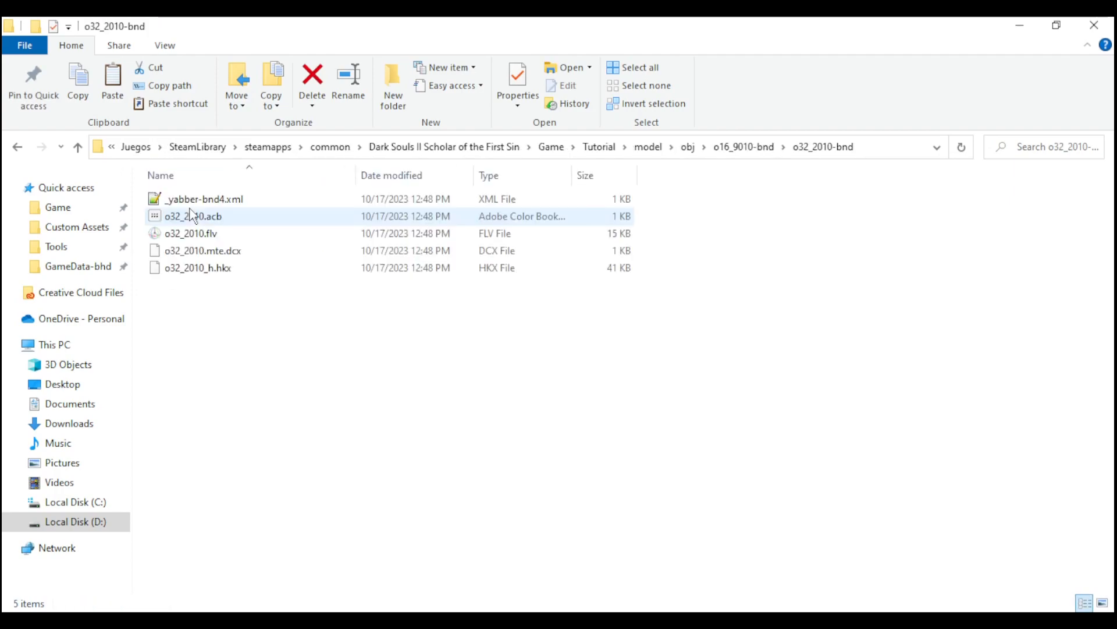
- Copy o32_2010_h.hkx from the o32_2010-bnd folder into the o16_9010-bnd folder
left_click(227, 271)
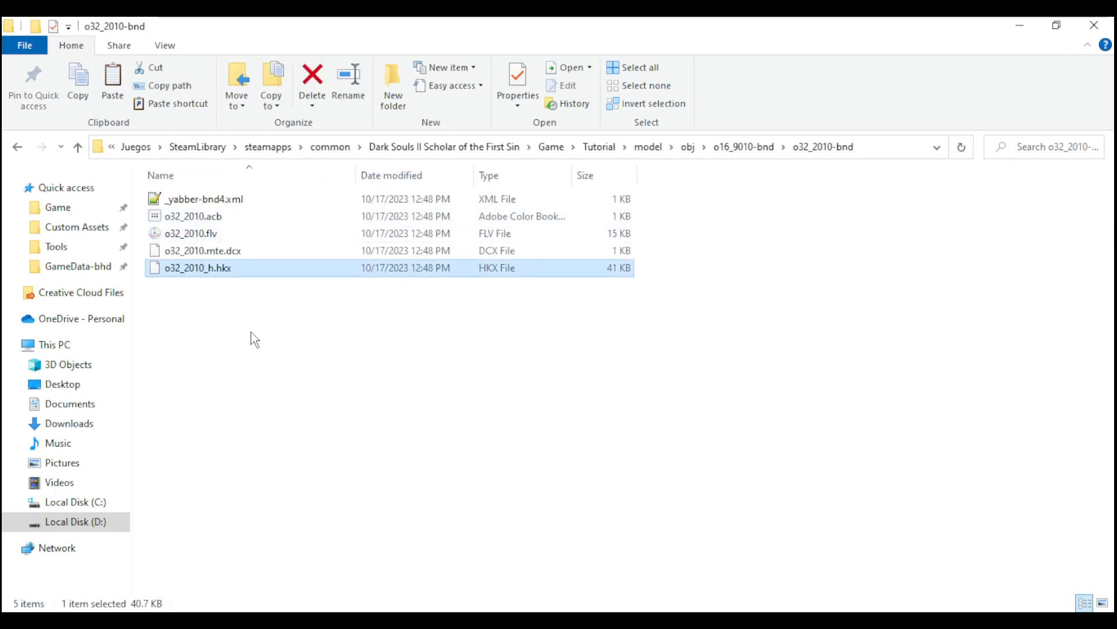
key("BackSpace")
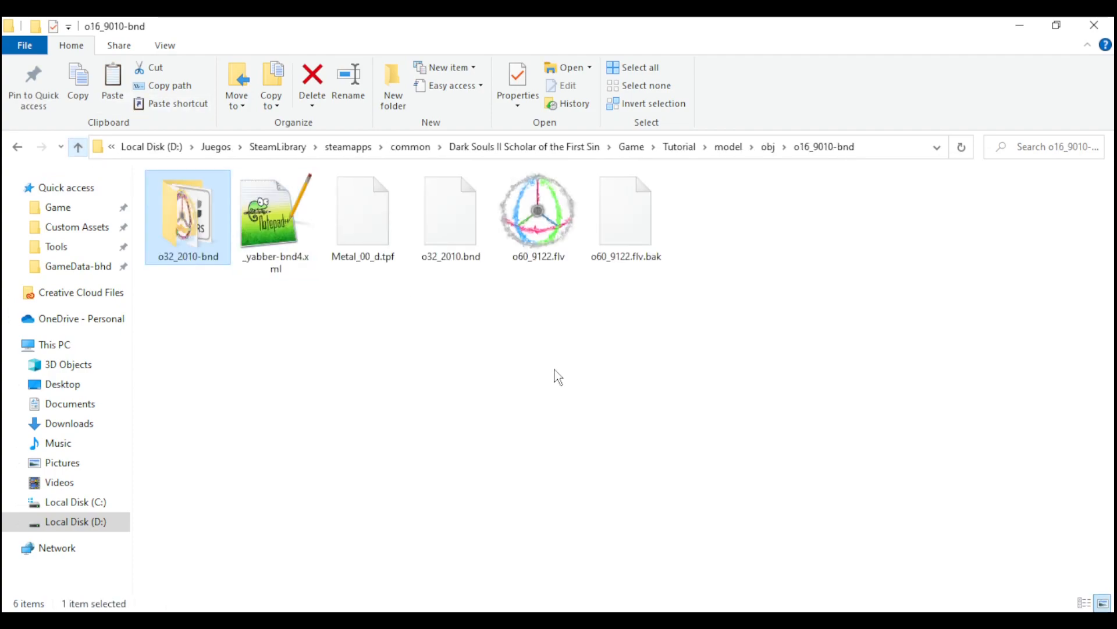
key("ctrl+v")
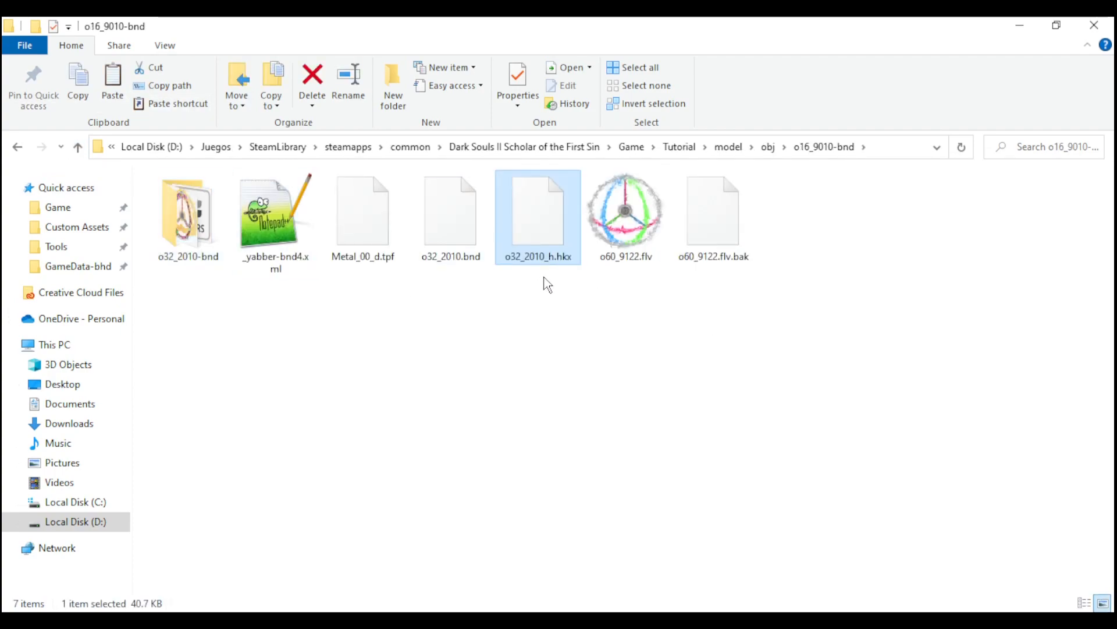
- Rename the copied o32_2010_h.hkx file as o60_9122_h.hkx, reusing the name of the FLV model
left_click(635, 257)
left_click(638, 259)
key("ctrl+c")
left_click(538, 258)
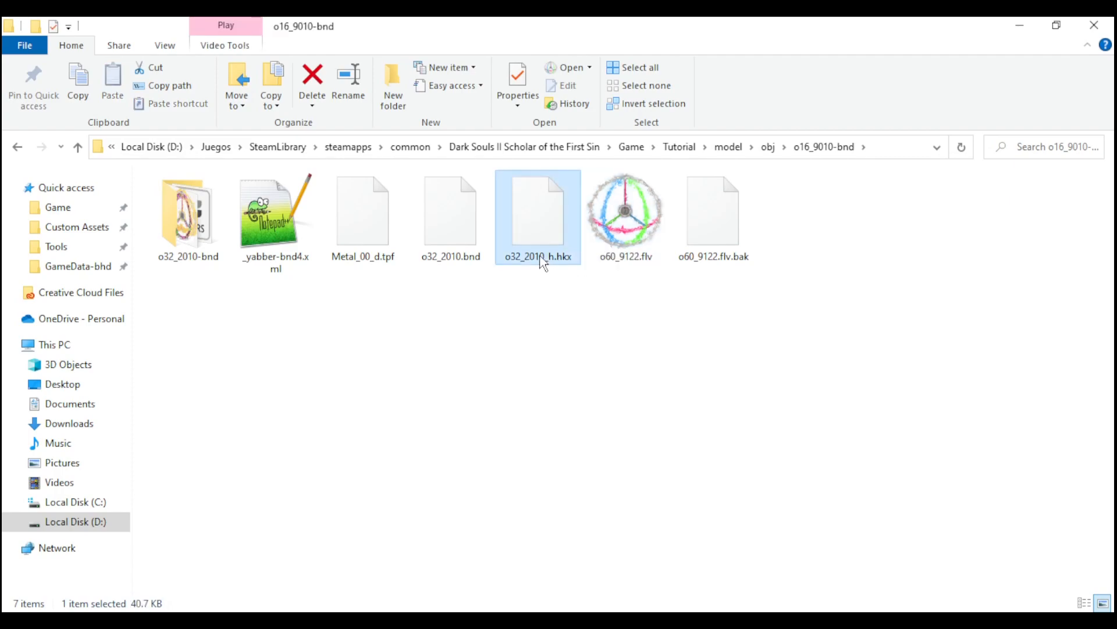
left_click(536, 256)
left_click_drag(545, 259, 469, 257)
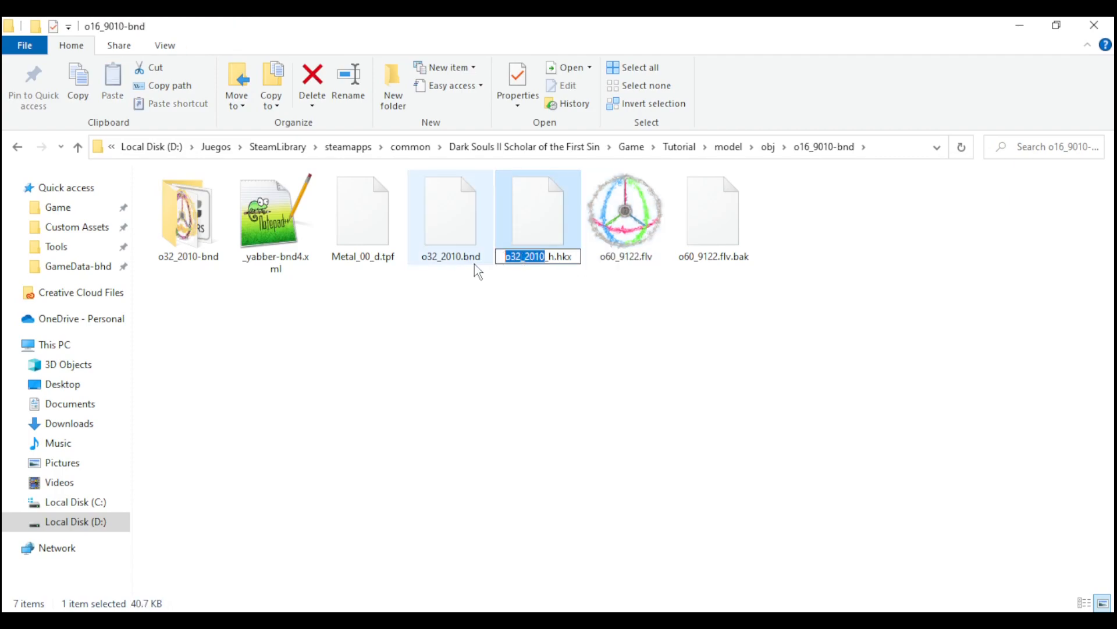
key("ctrl+v")
key("Return")
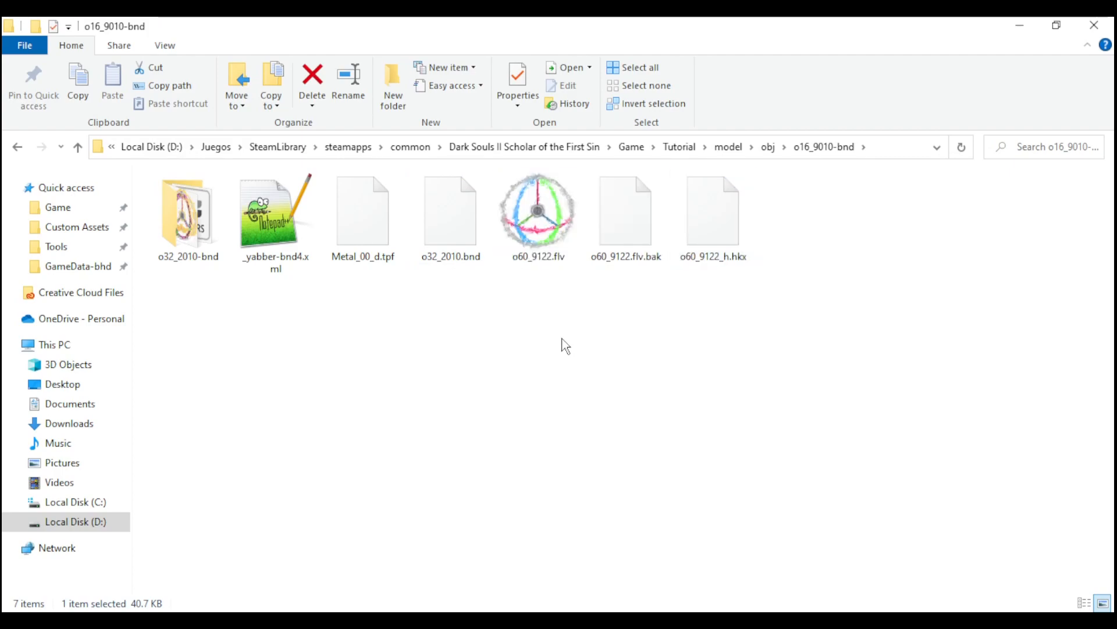
- Open o60_9122_h.hkx in HxD and locate the o32_2010 name near the end of the decoded text
left_click(563, 338)
double_click(713, 219)
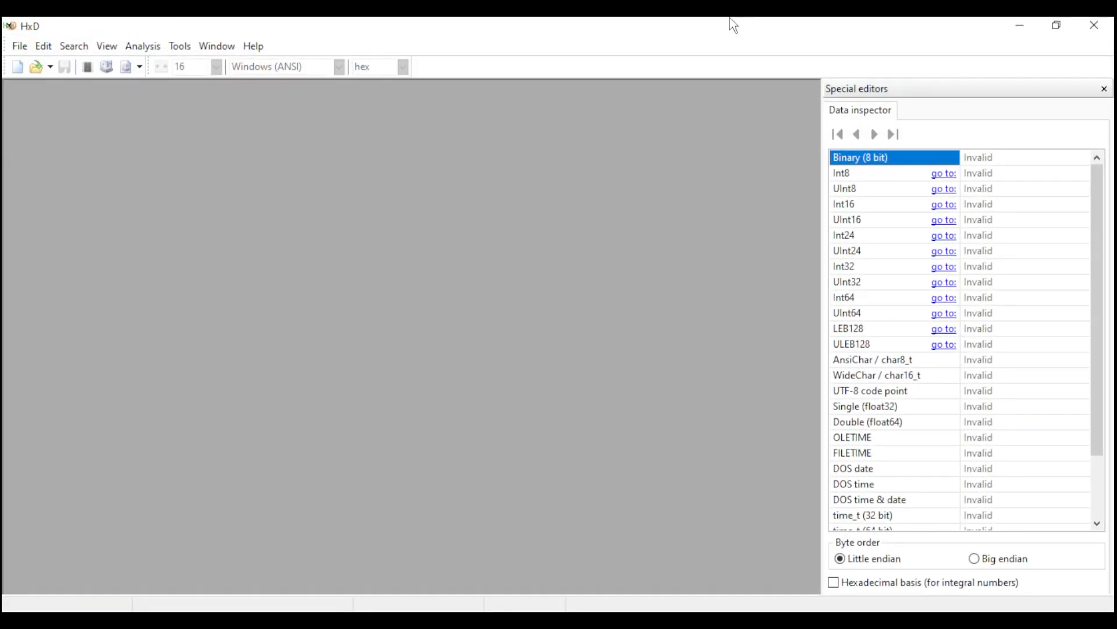
left_click_drag(730, 18, 706, 267)
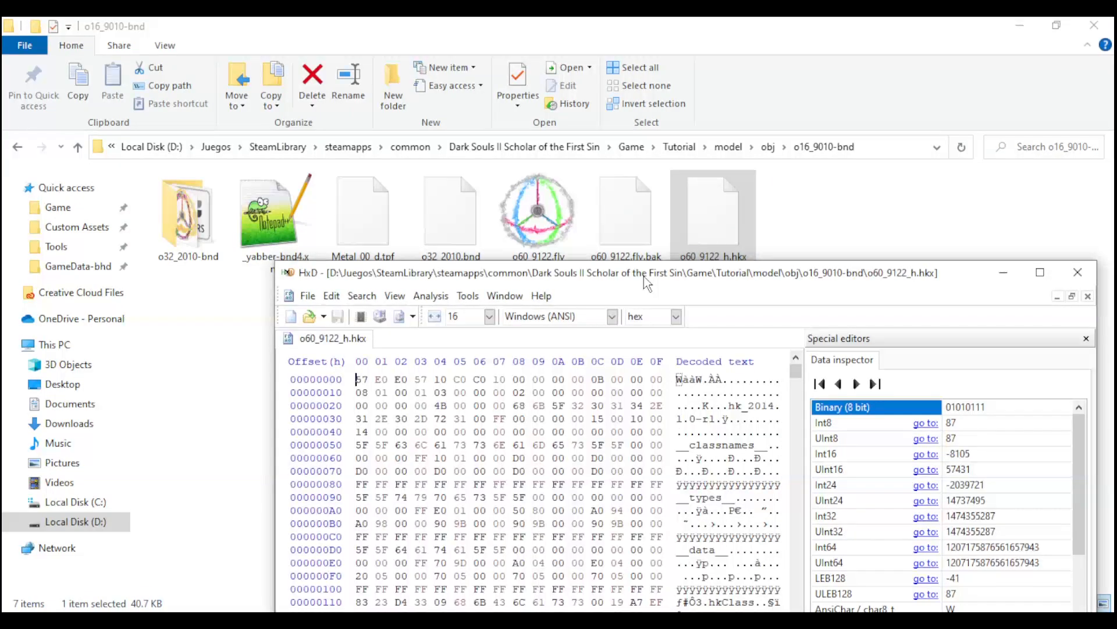
double_click(643, 276)
left_click_drag(817, 124, 803, 574)
left_click_drag(407, 339, 451, 341)
left_click(454, 341)
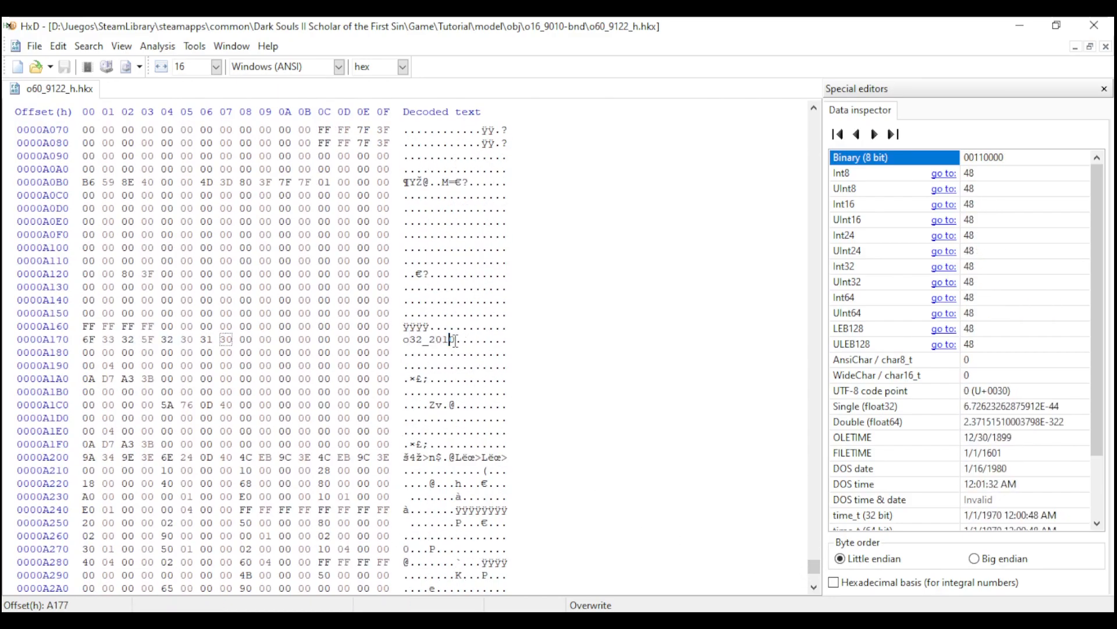
scroll(454, 341, "up", 20)
scroll(452, 337, "down", 20)
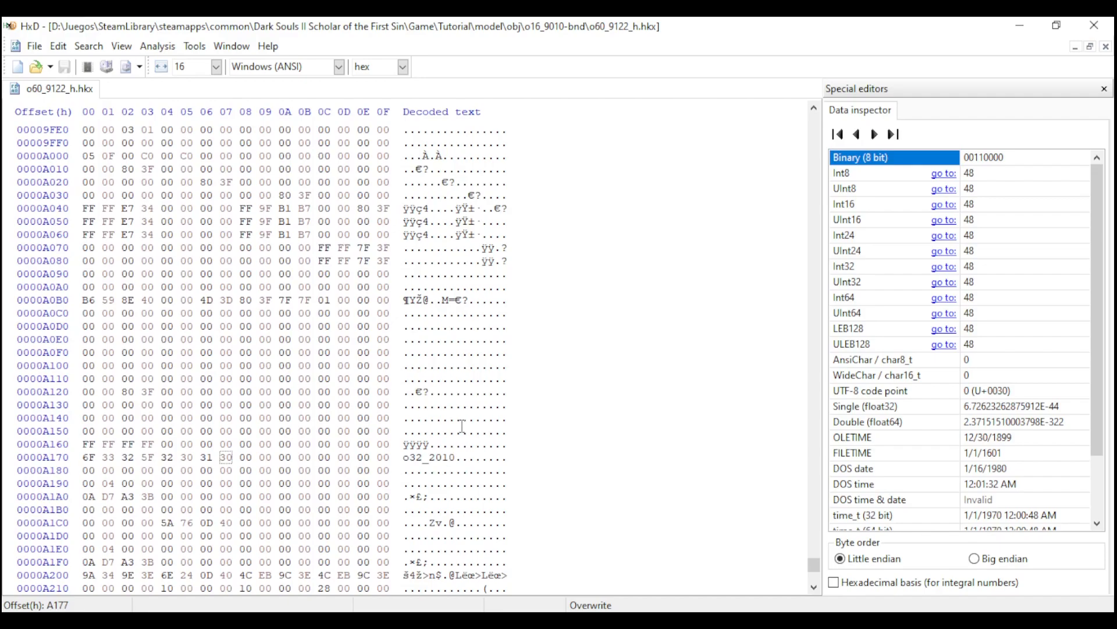
- Overwrite the o32_2010 name in the decoded text with o60_9122 and save the HKX file
key("Left")
key("Left")
key("Left")
key("Left")
key("Left")
key("Left")
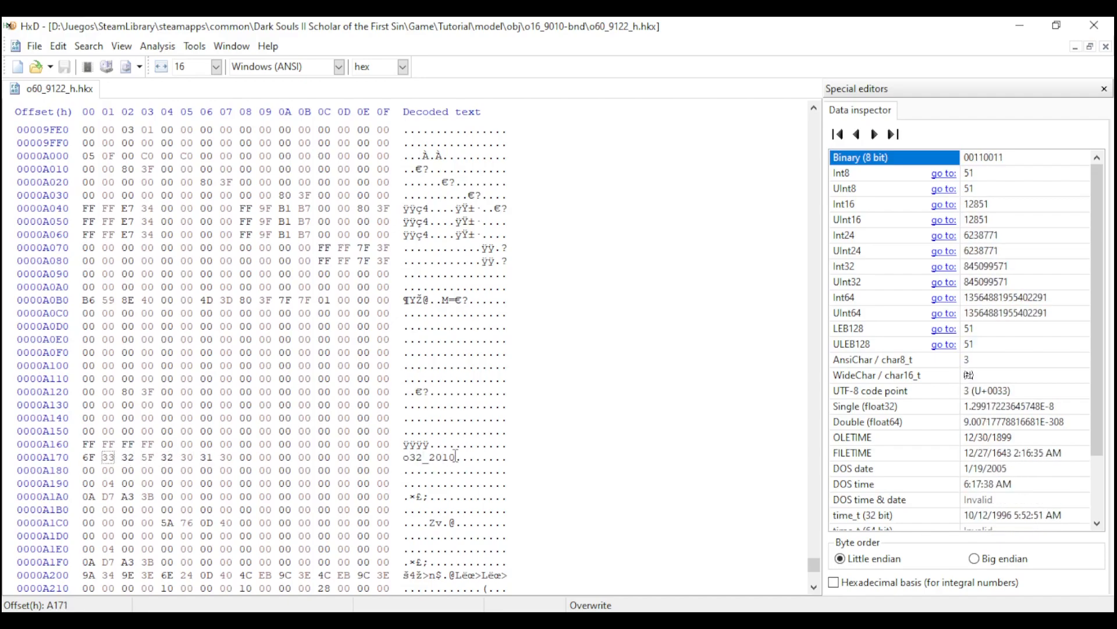
key("shift+Right")
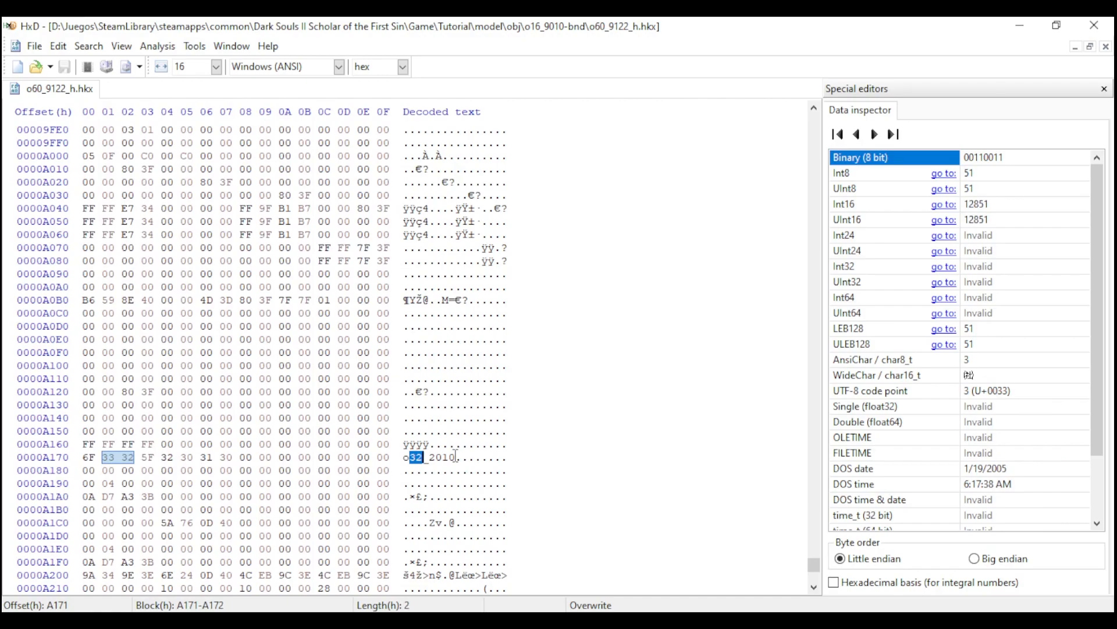
type("60")
key("Right")
key("shift+Right")
key("shift+Right")
key("shift+Right")
key("shift+Right")
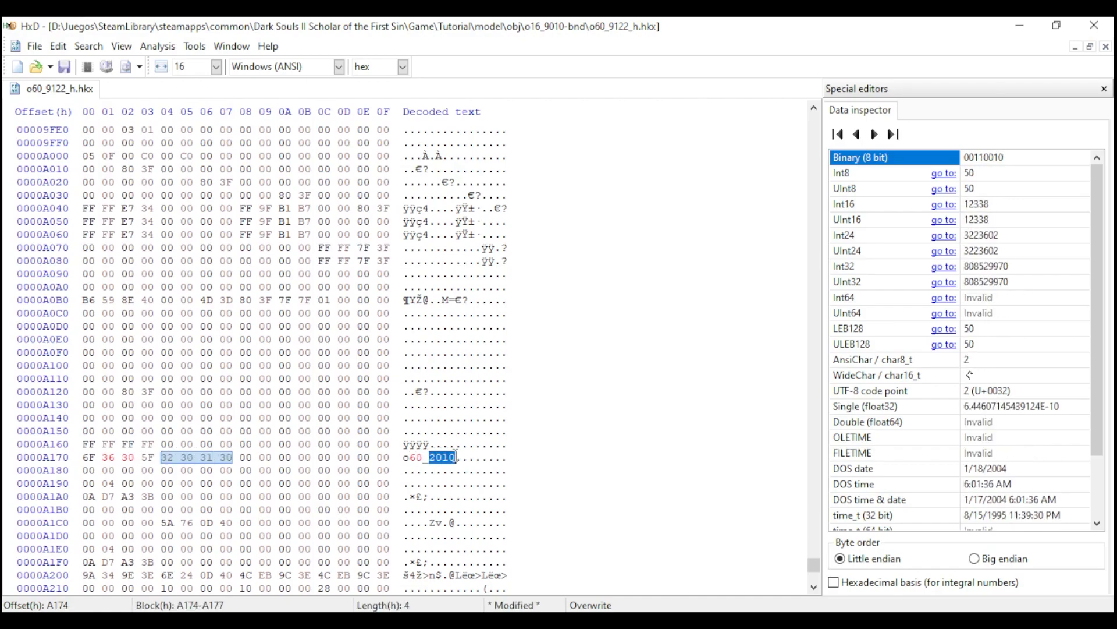
type("9122")
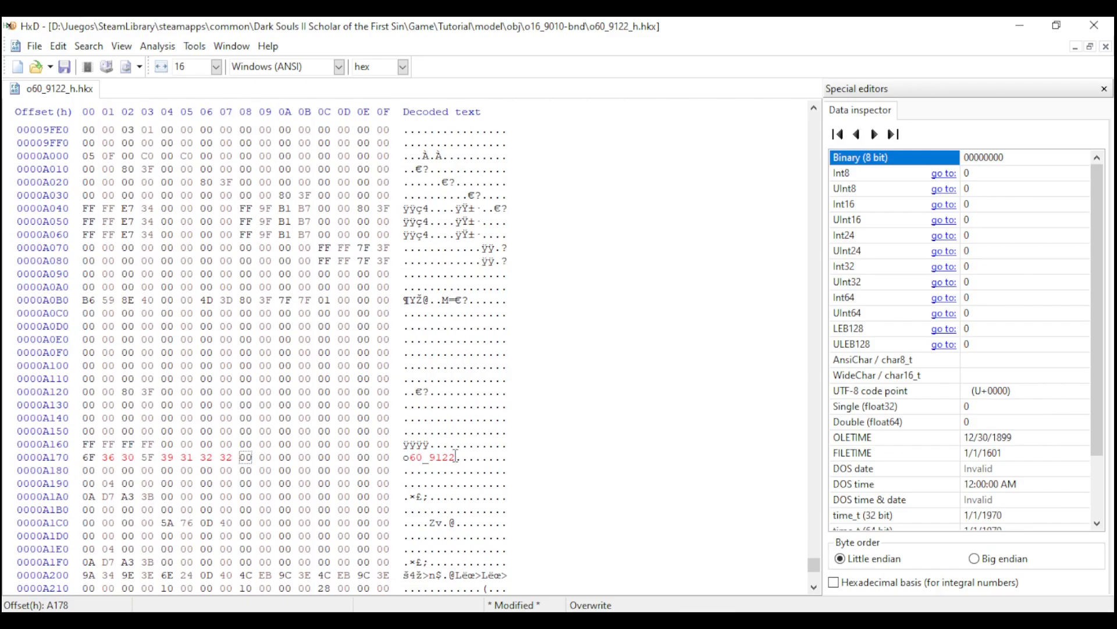
scroll(533, 439, "down", 3)
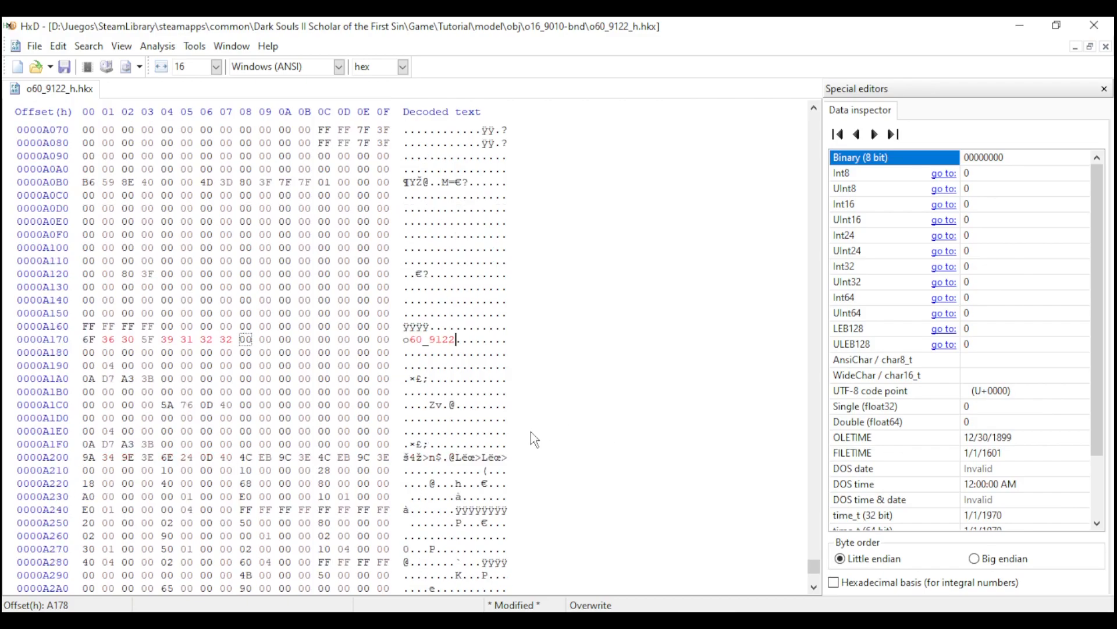
left_click(64, 67)
- Switch to FLVER Editor, rename the m0930 bone of o60_9122.flv to o60_9122, and save the model
left_click(618, 610)
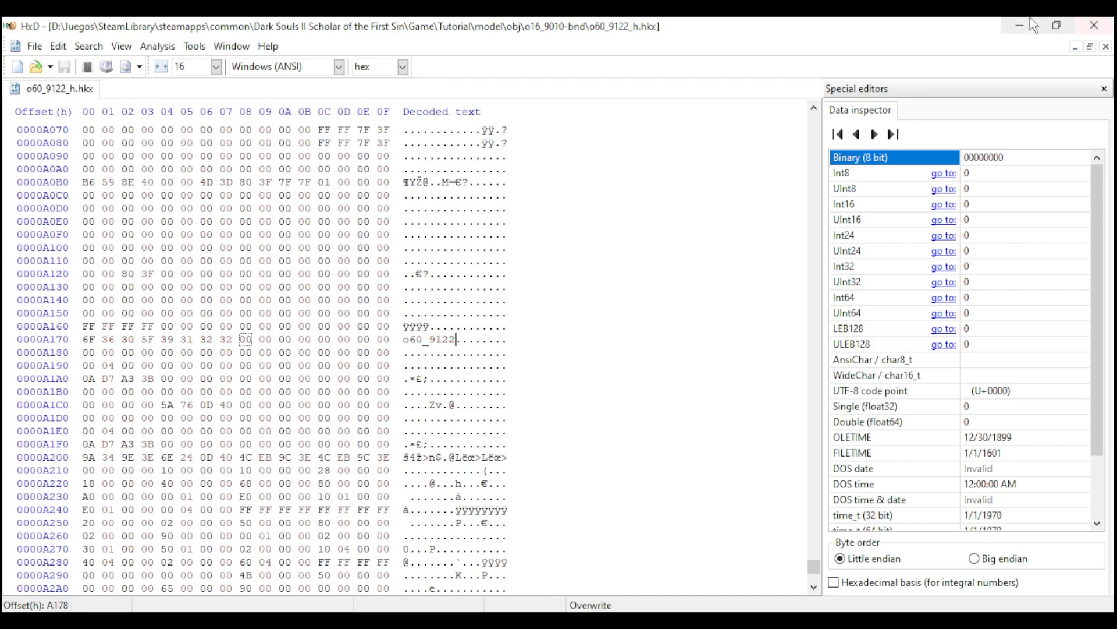
mouse_move(618, 610)
left_click(520, 537)
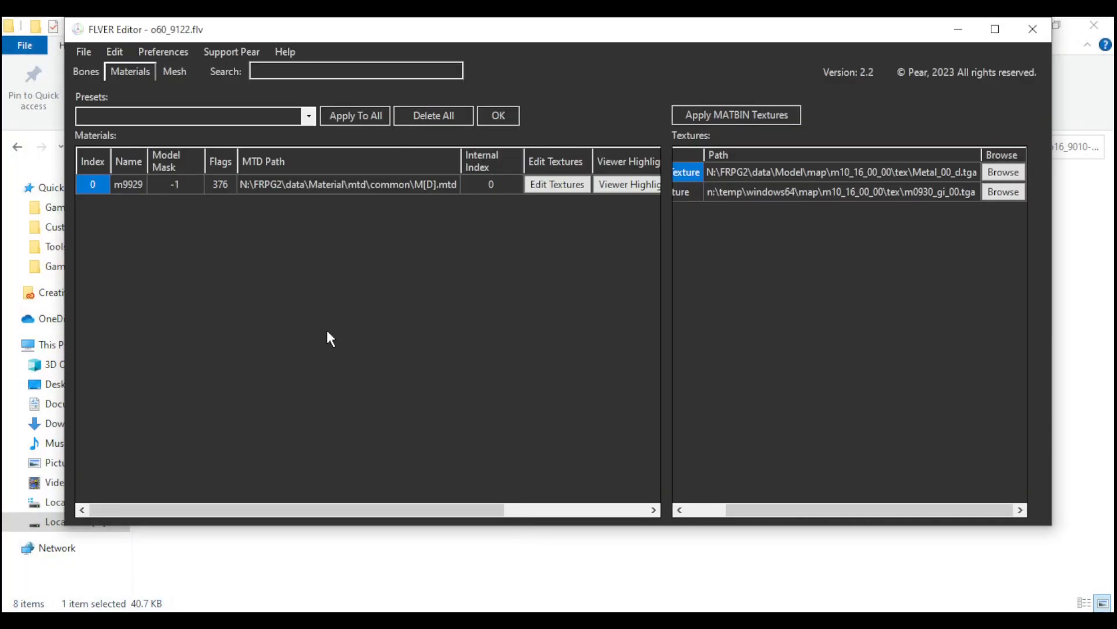
left_click(90, 71)
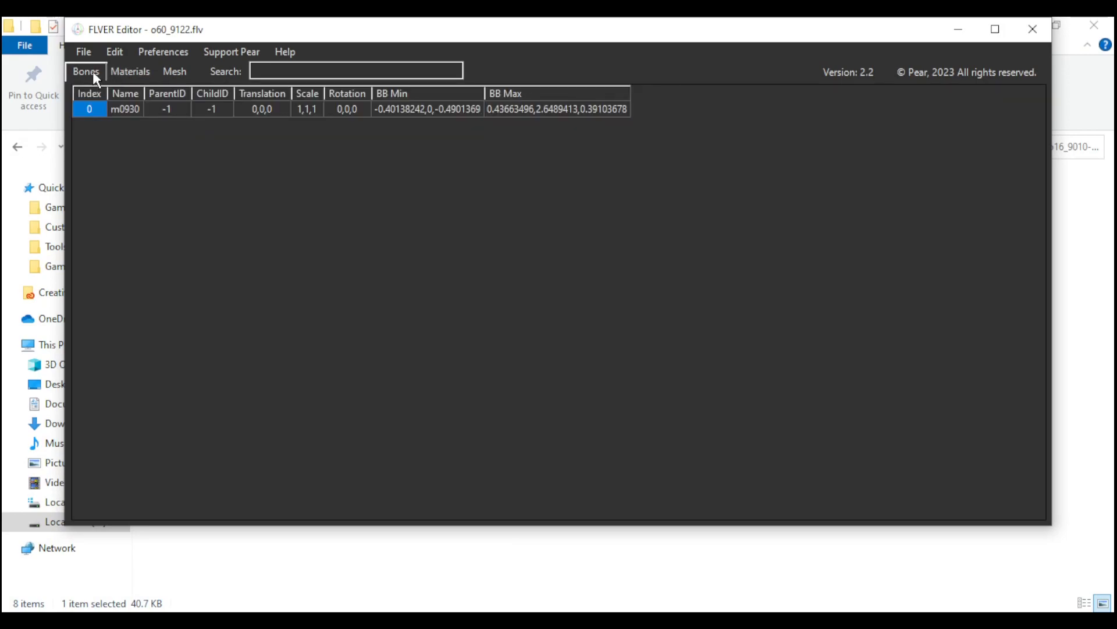
left_click(127, 110)
type("o60")
type("_9122")
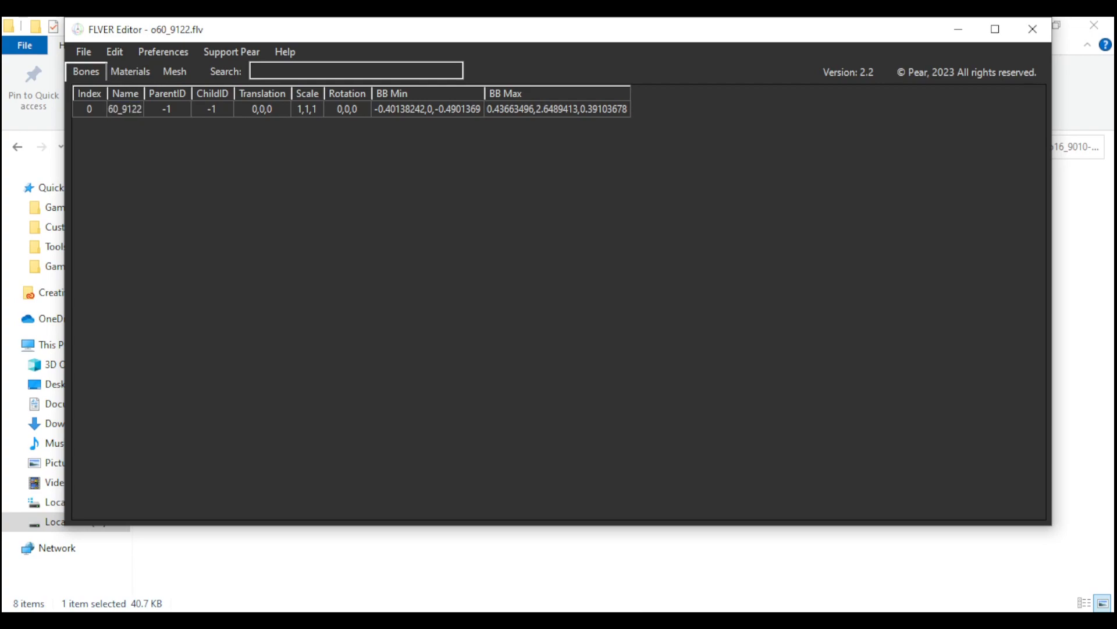
left_click(84, 51)
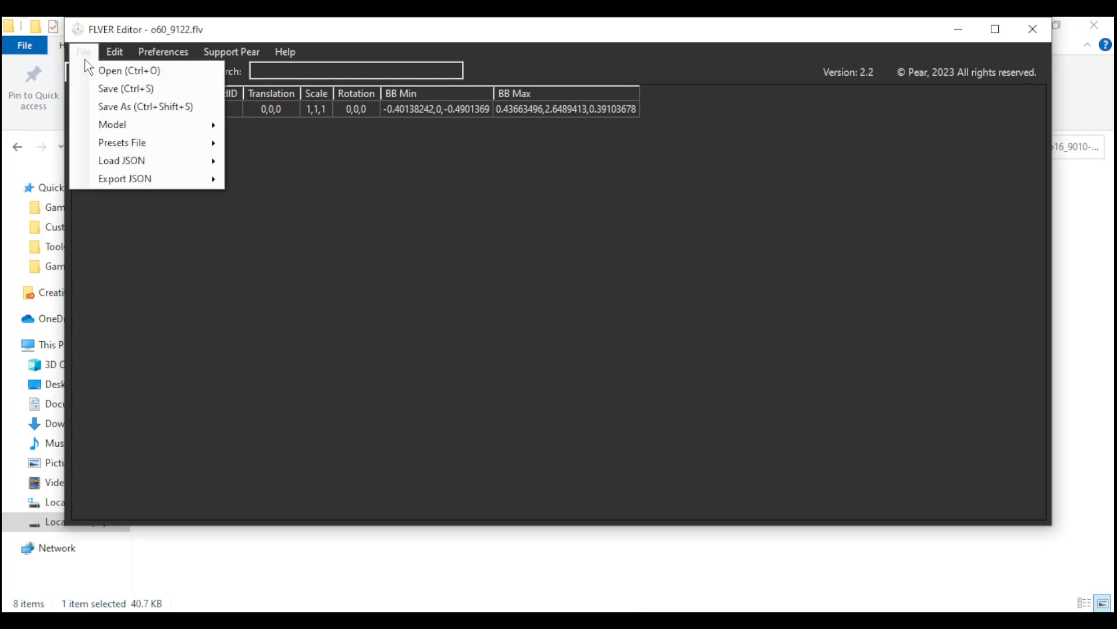
left_click(108, 89)
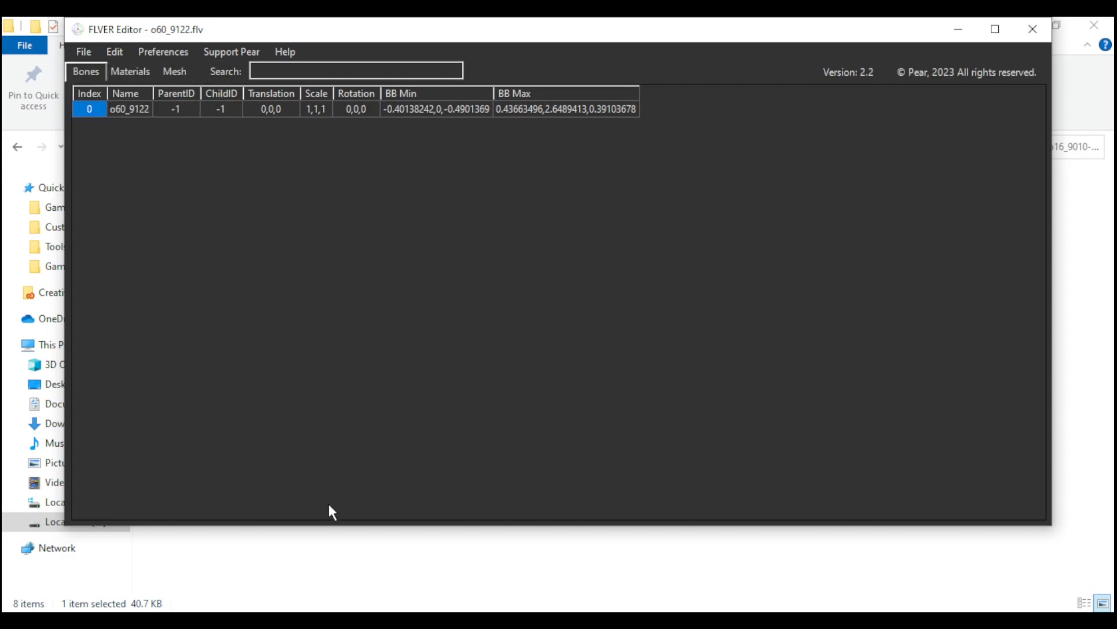
- Add a file entry to _yabber-bnd4.xml with flags Flag1, ID 4 and path o60_9122_h.hkx, and save the file
left_click(351, 550)
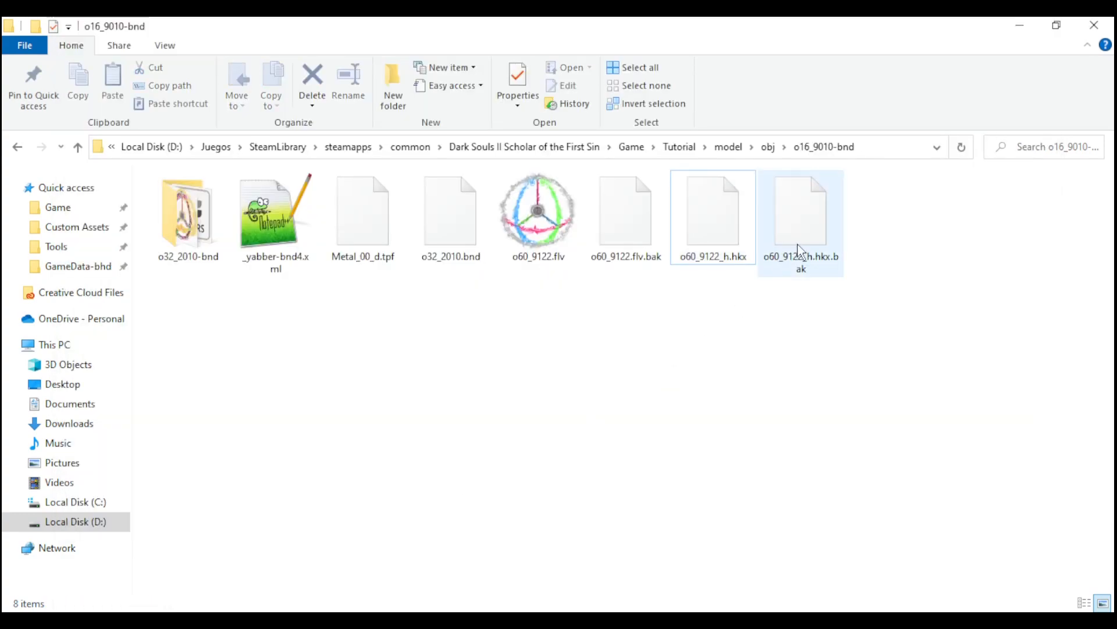
left_click(692, 252)
key("F2")
key("ctrl+a")
left_click(671, 358)
double_click(284, 215)
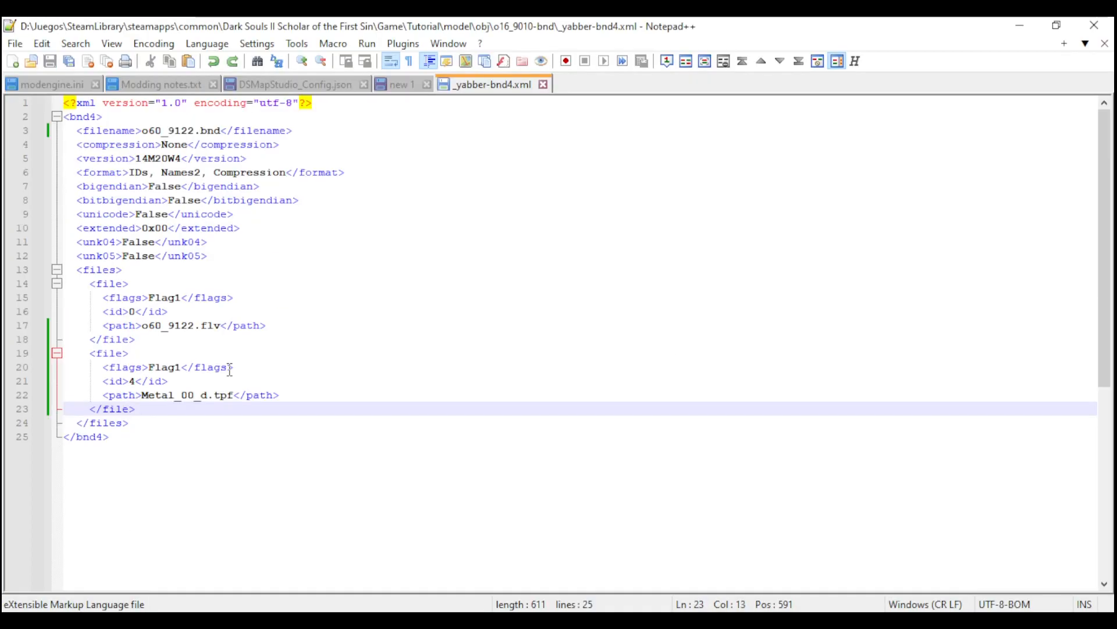
key("Return")
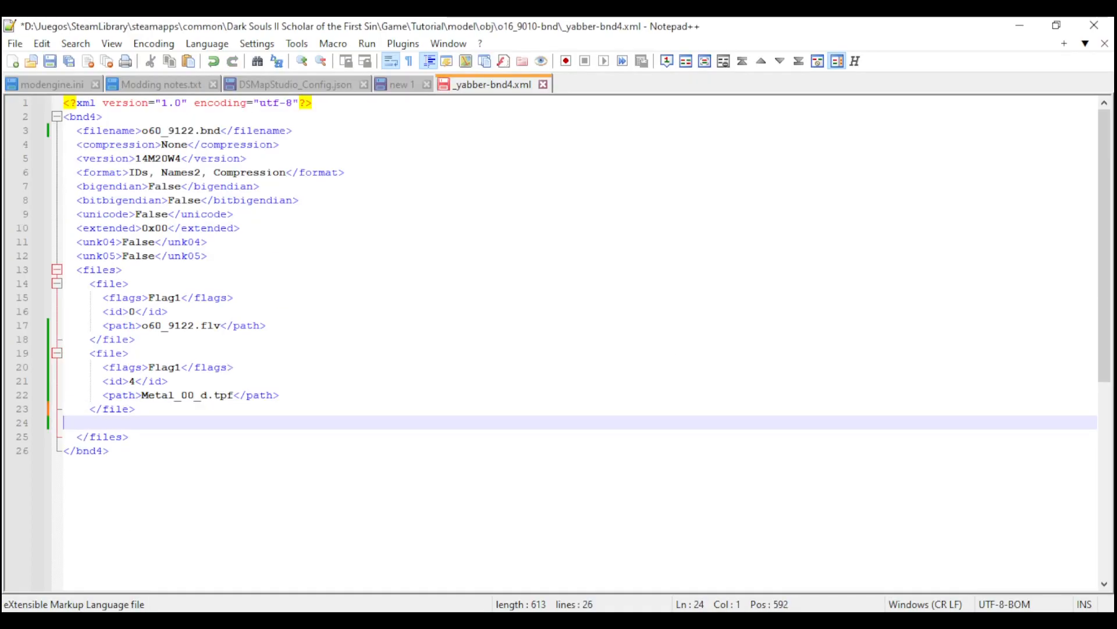
type("<file>       <flags>Flag1</flags>       <id>4</id>       <path>o60_9122_h.hkx</path>     </file>")
key("ctrl+s")
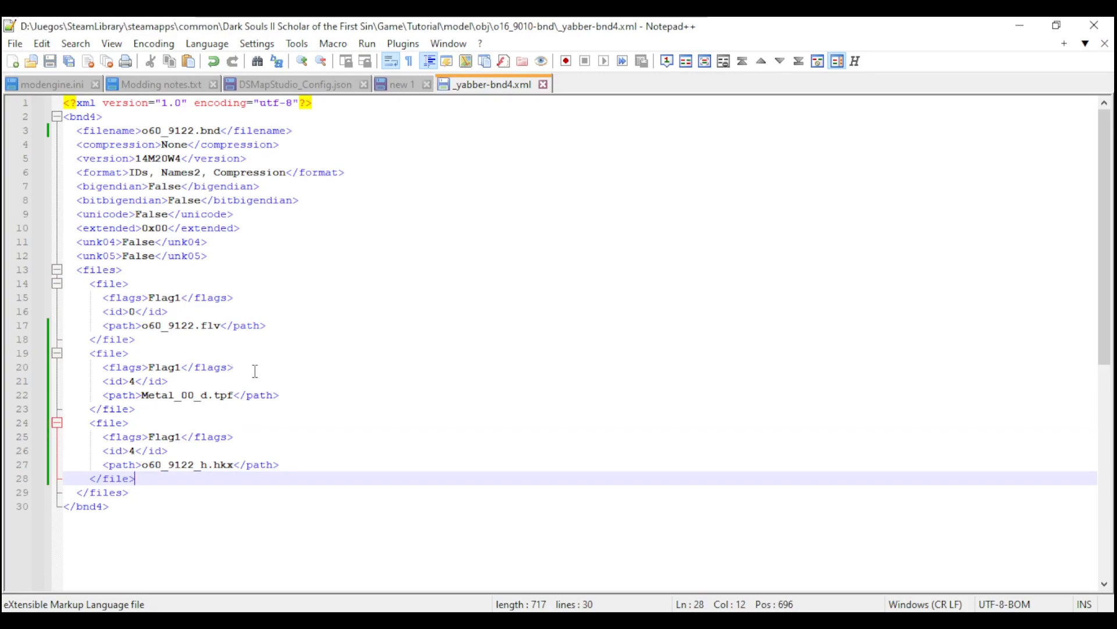
left_click(1017, 26)
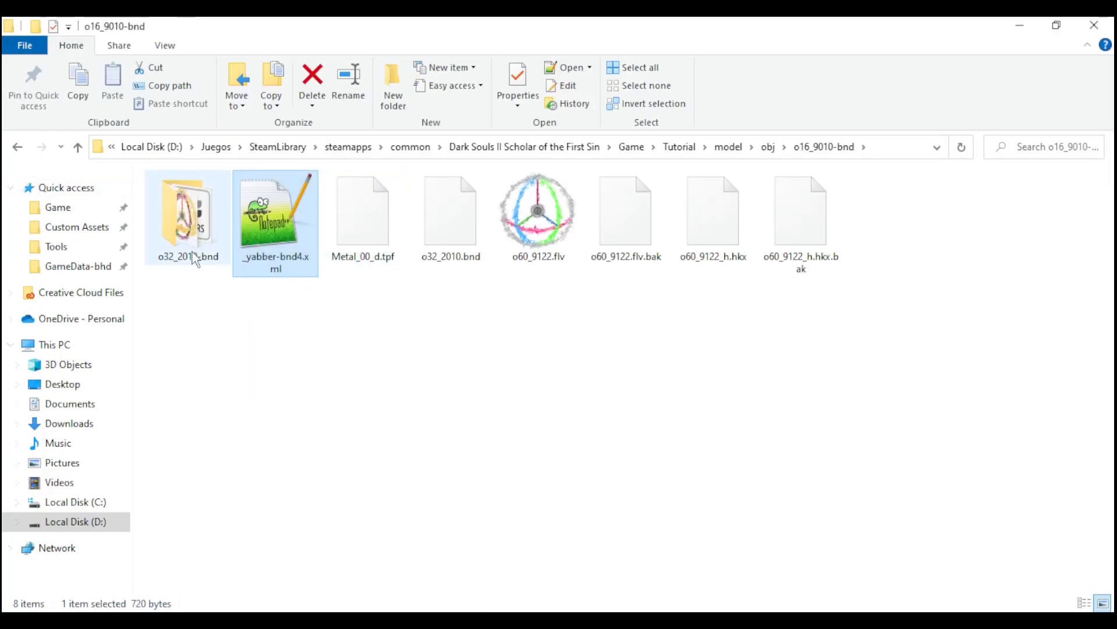
- Go up to the obj folder and repack the o16_9010-bnd folder with Yabber
left_click(77, 149)
right_click(194, 201)
left_click(80, 214)
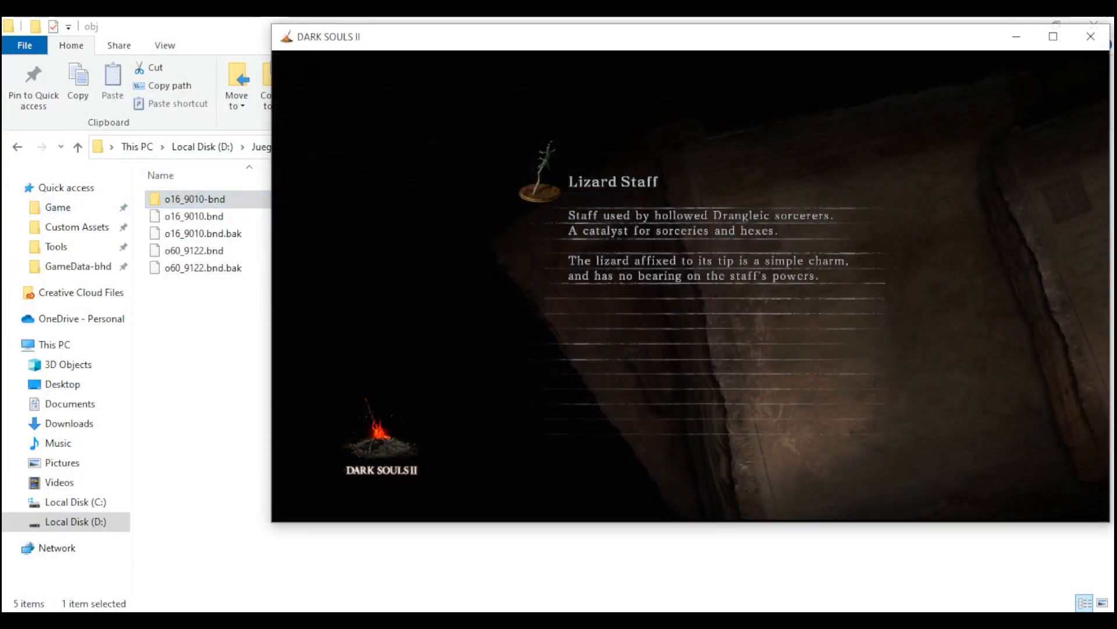